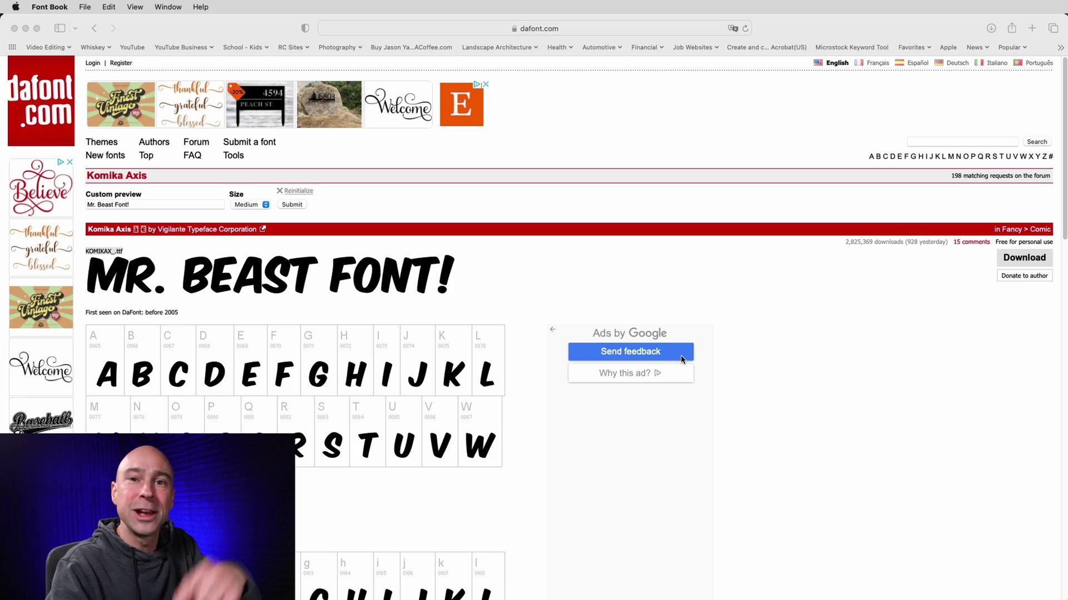
# Download the Komika Axis font using the Download button on its dafont.com page.
pyautogui.click(984, 263)
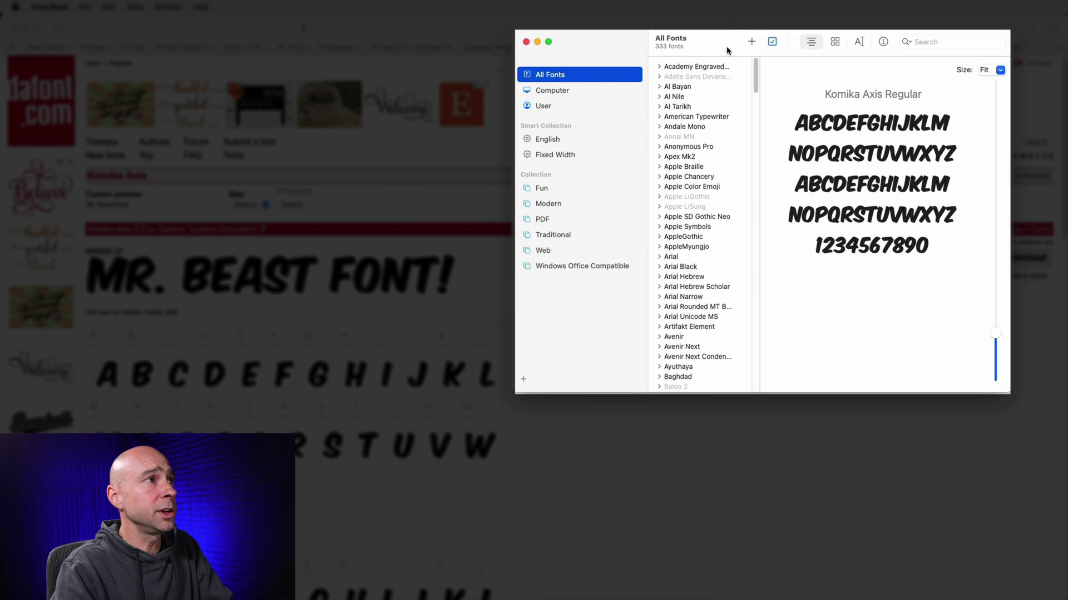
# Add KOMIKAX_.ttf from the komika_axis folder to the Font Book library.
pyautogui.click(750, 42)
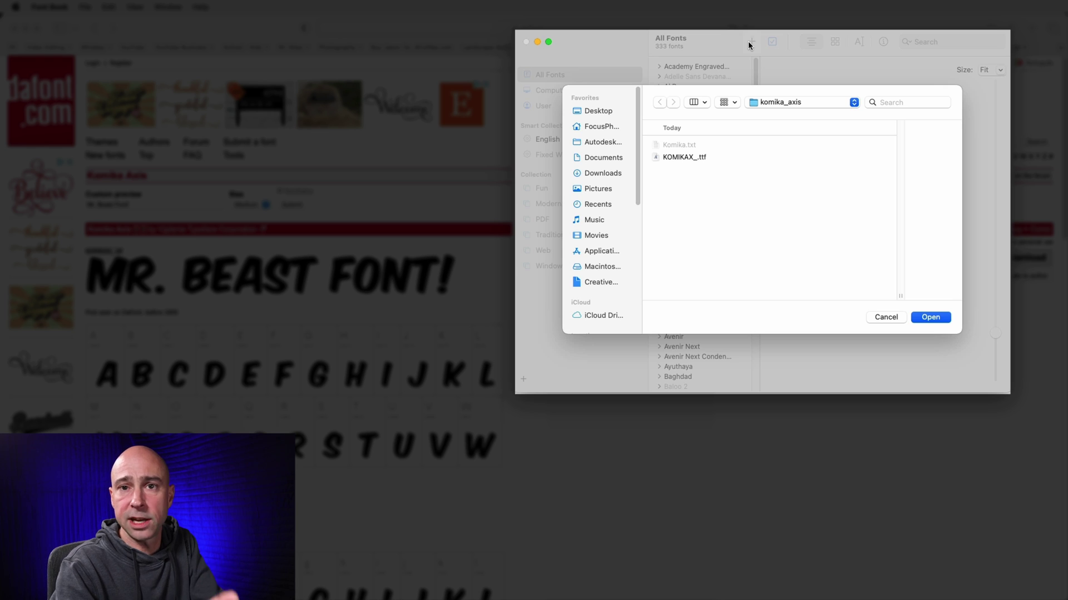
pyautogui.click(674, 157)
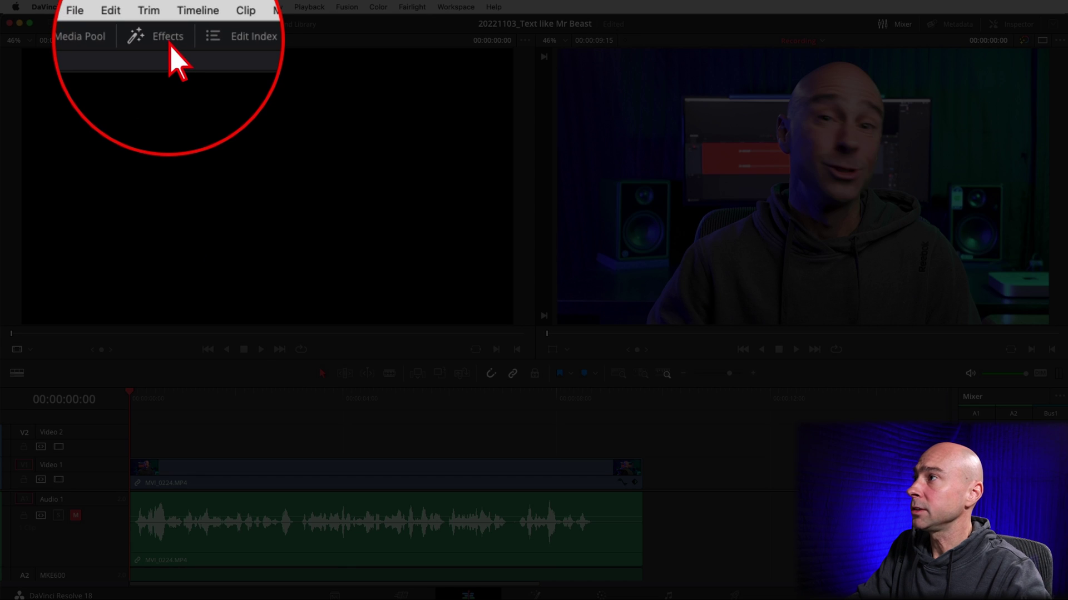
# Place a Text+ title from Toolbox > Titles on track V2 above the talking-head clip.
pyautogui.click(170, 44)
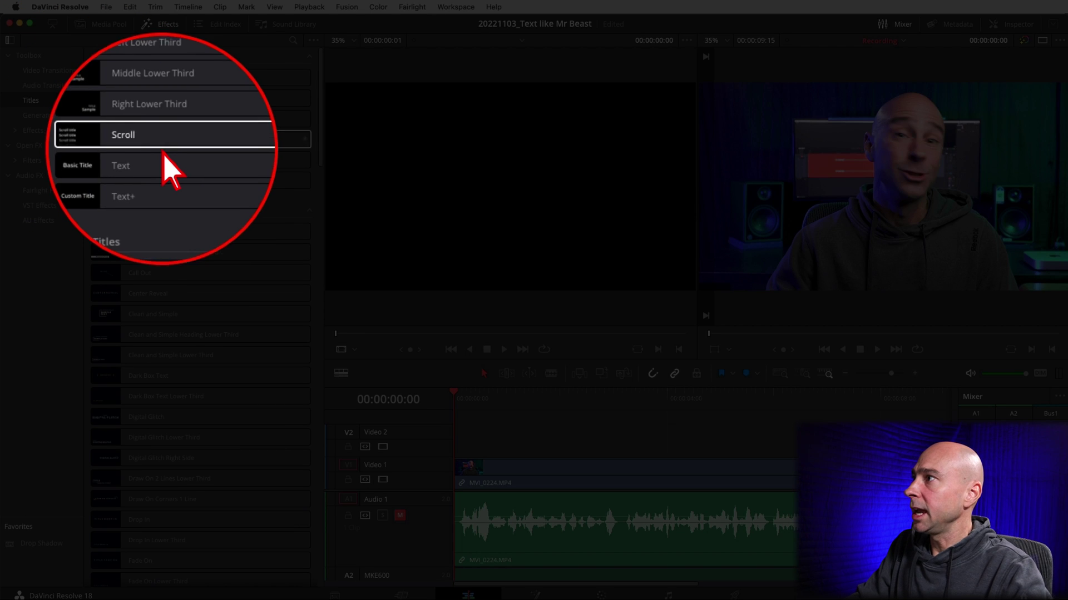
pyautogui.click(170, 160)
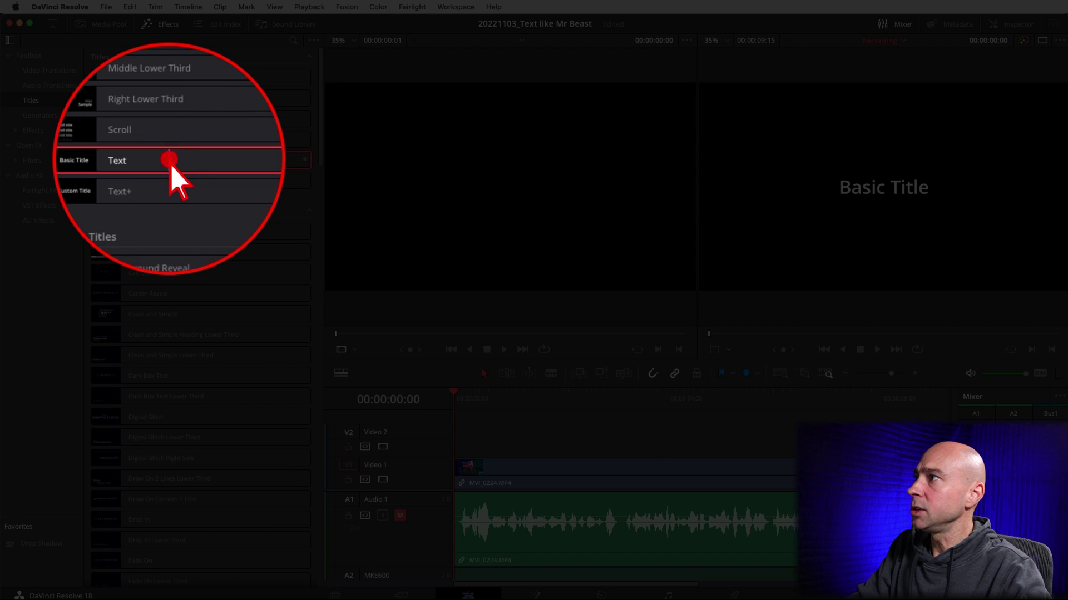
pyautogui.click(173, 180)
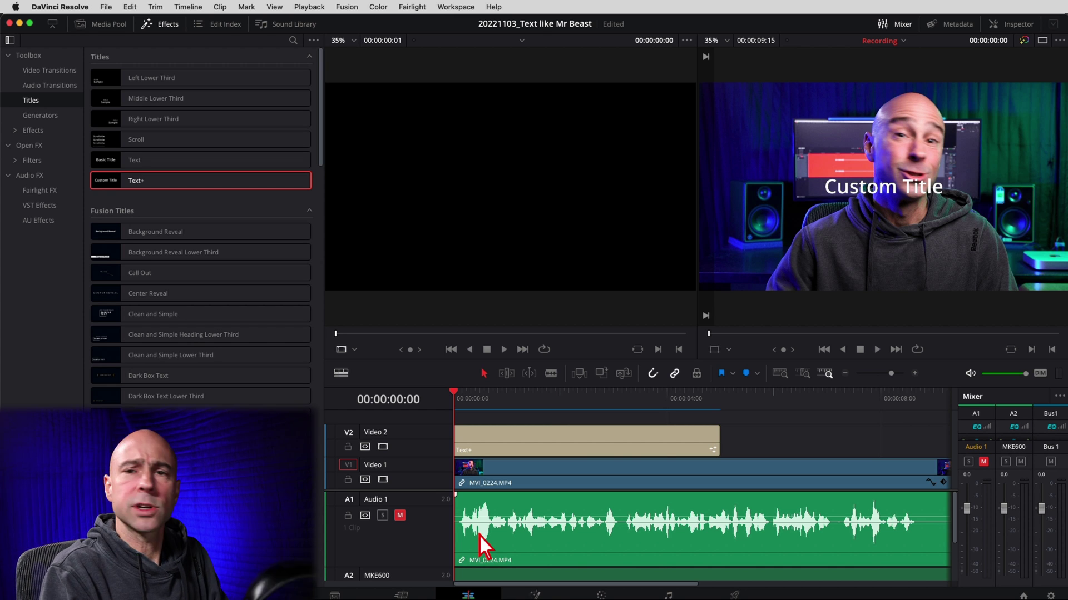
# Review the title, then set the Text+ clip's font to Komika Axis in the Inspector.
pyautogui.press('space')
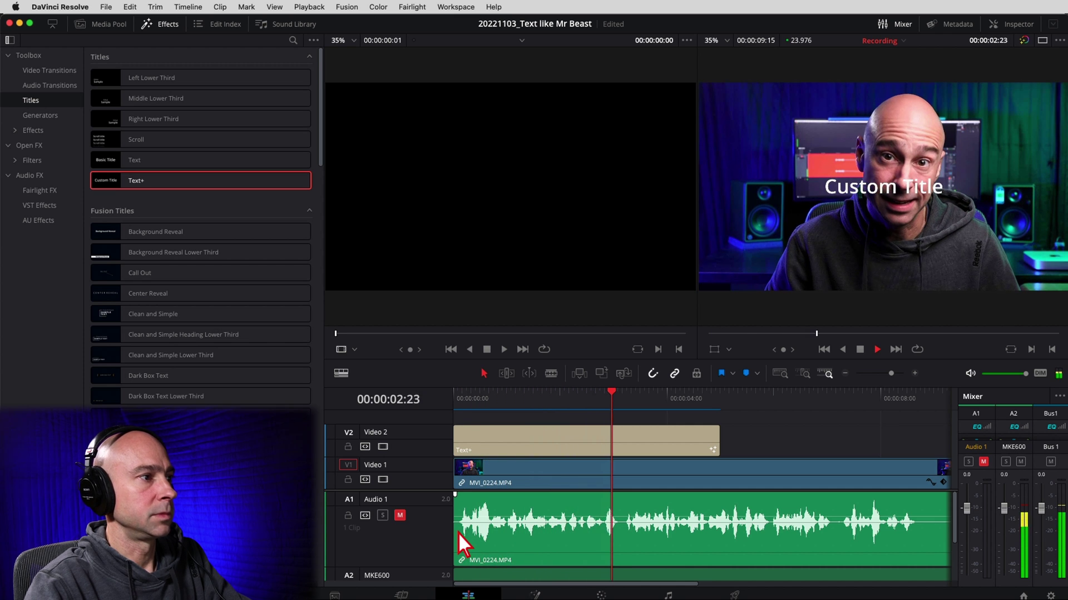
pyautogui.press('space')
pyautogui.click(497, 444)
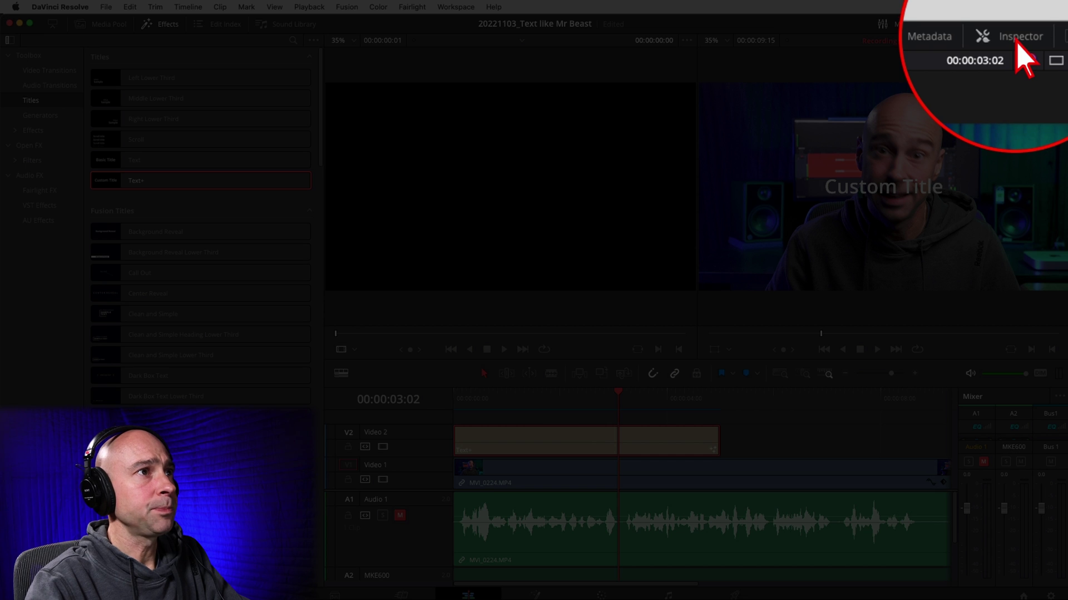
pyautogui.click(1012, 24)
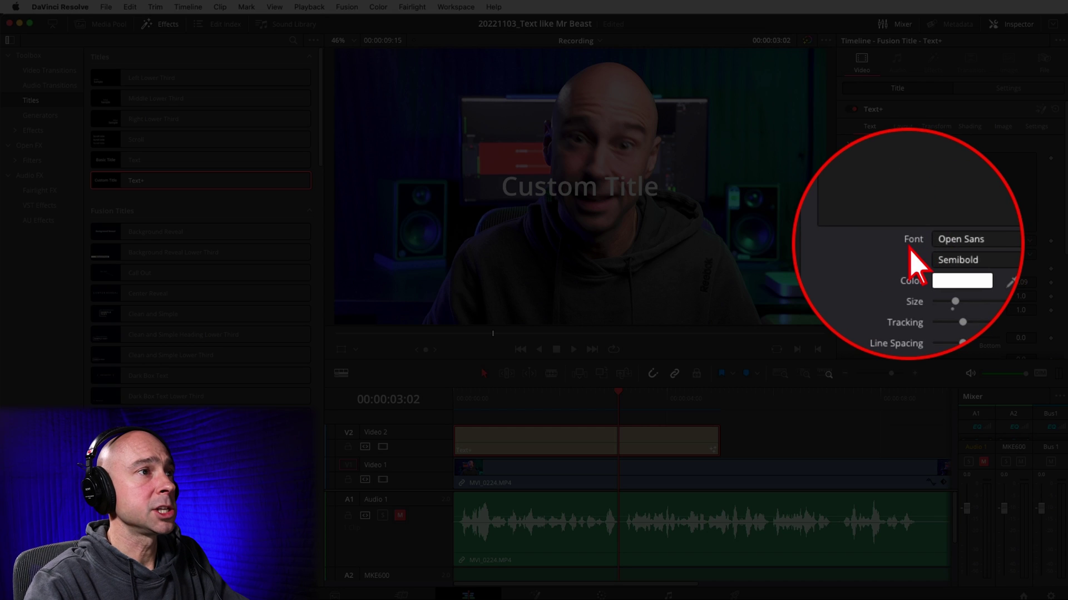
pyautogui.click(941, 242)
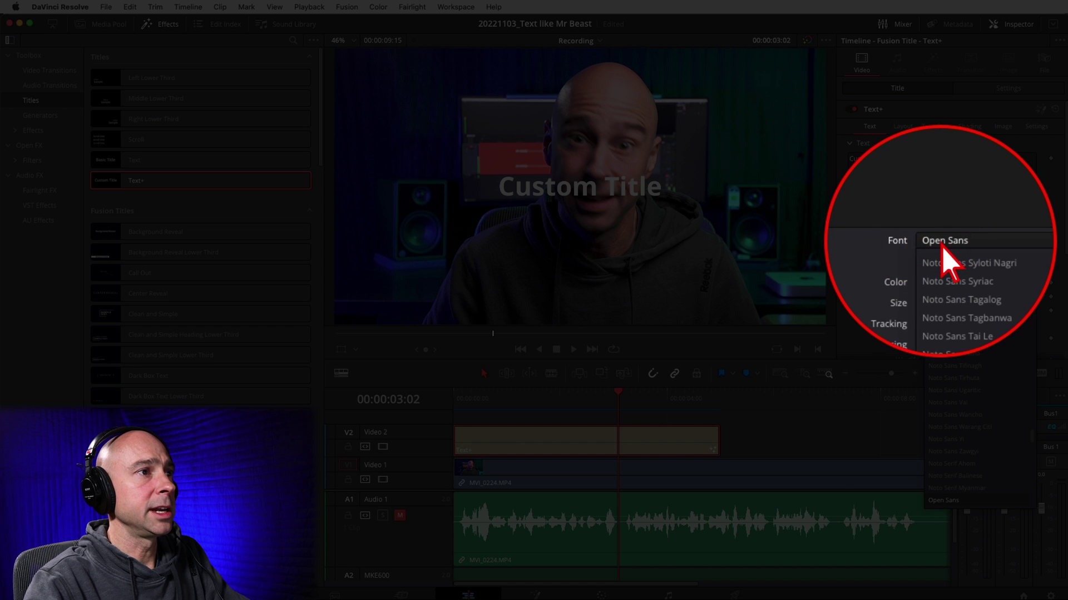
pyautogui.scroll(10, 946, 256)
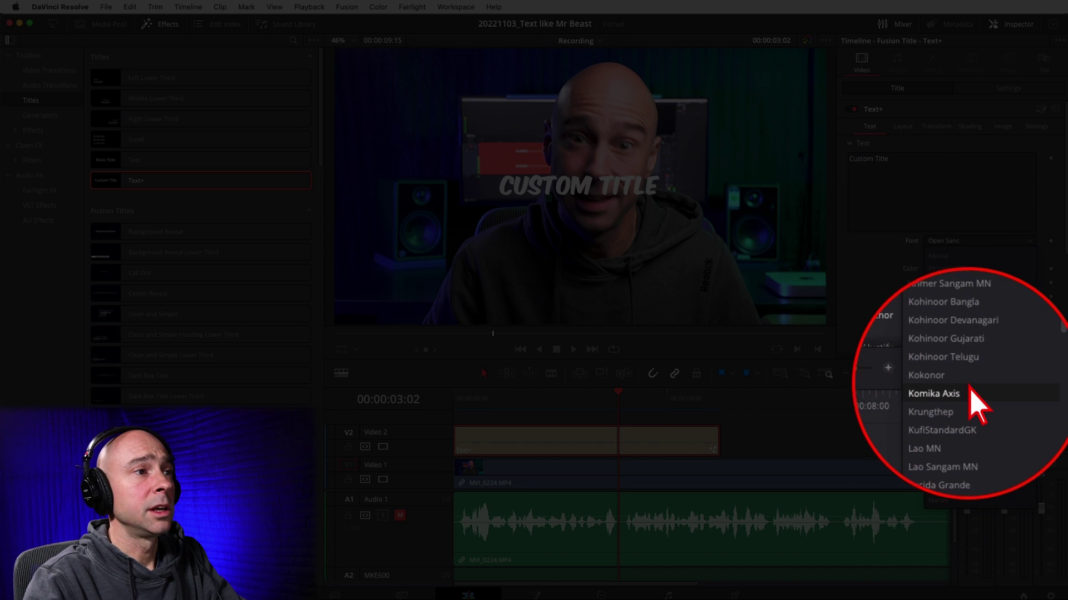
pyautogui.click(966, 392)
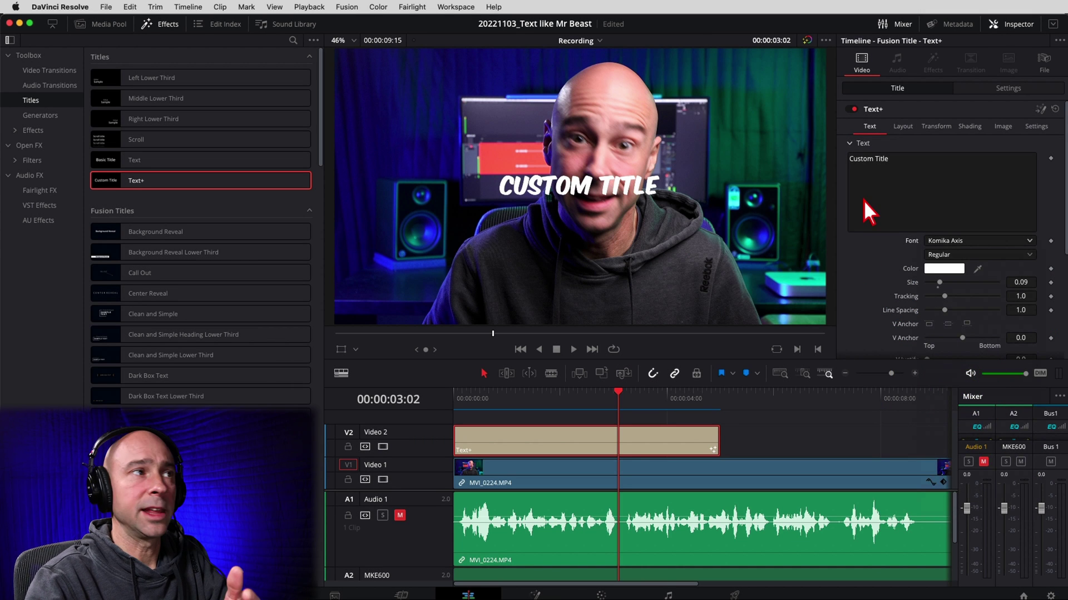
pyautogui.click(881, 177)
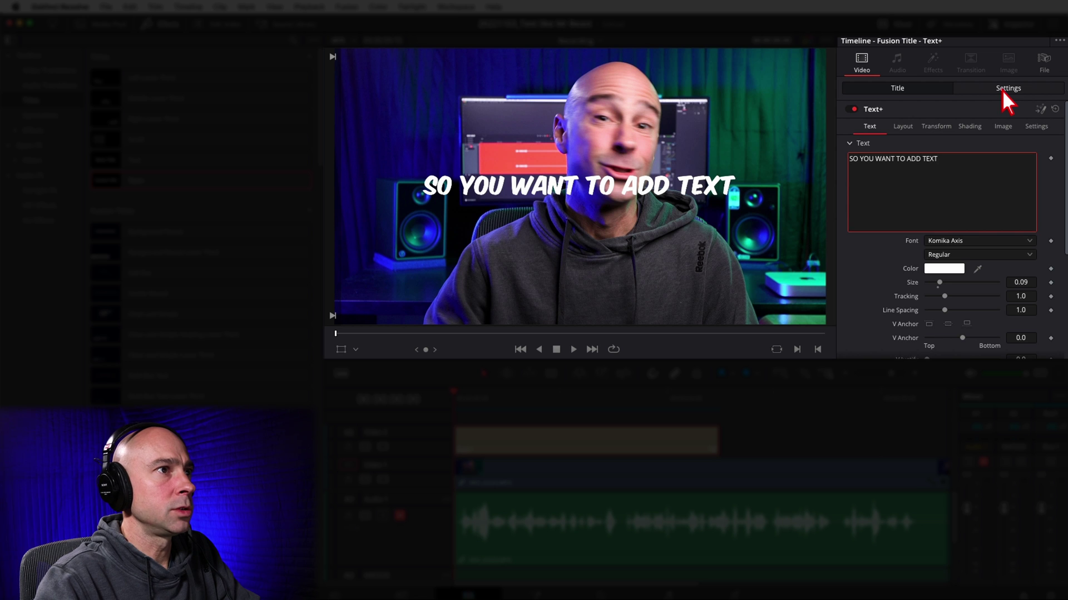
# Move the caption to Position Y about -418 and set its text size to 0.1575.
pyautogui.click(1002, 89)
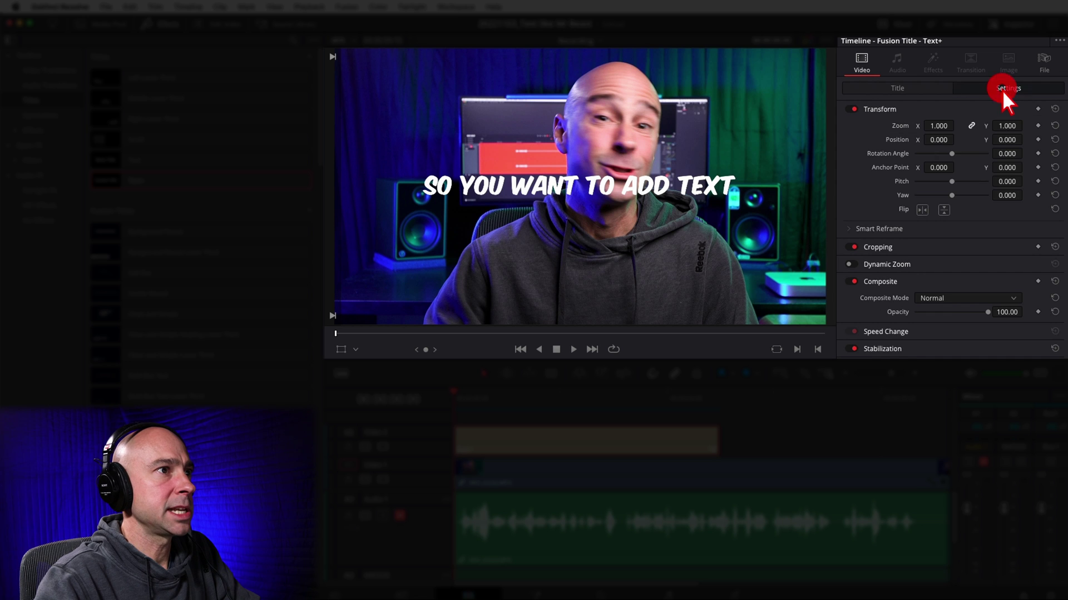
pyautogui.moveTo(1013, 143); pyautogui.dragTo(773, 164)
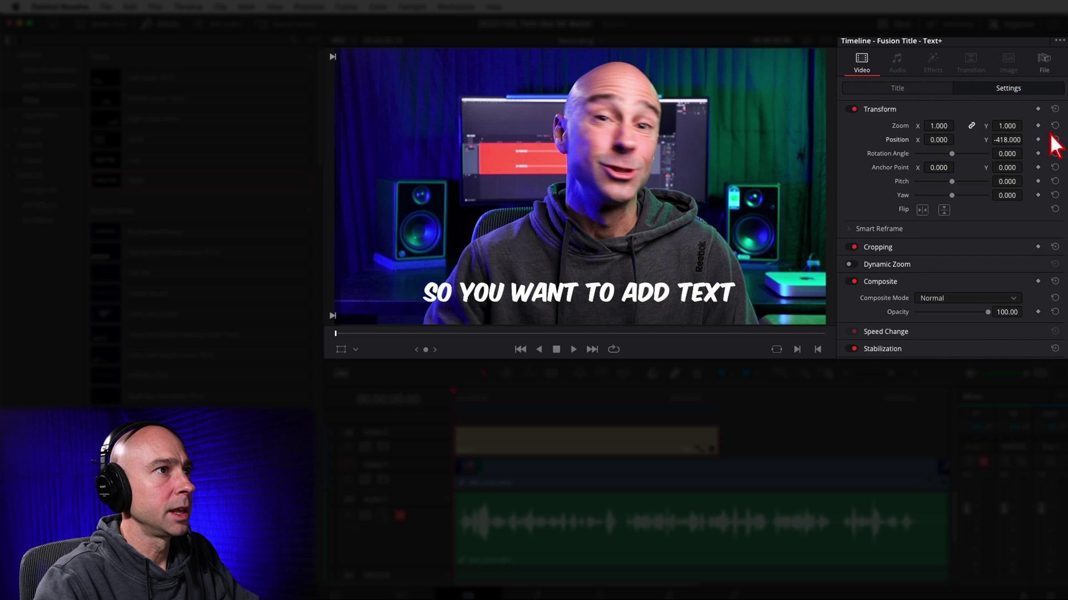
pyautogui.click(886, 89)
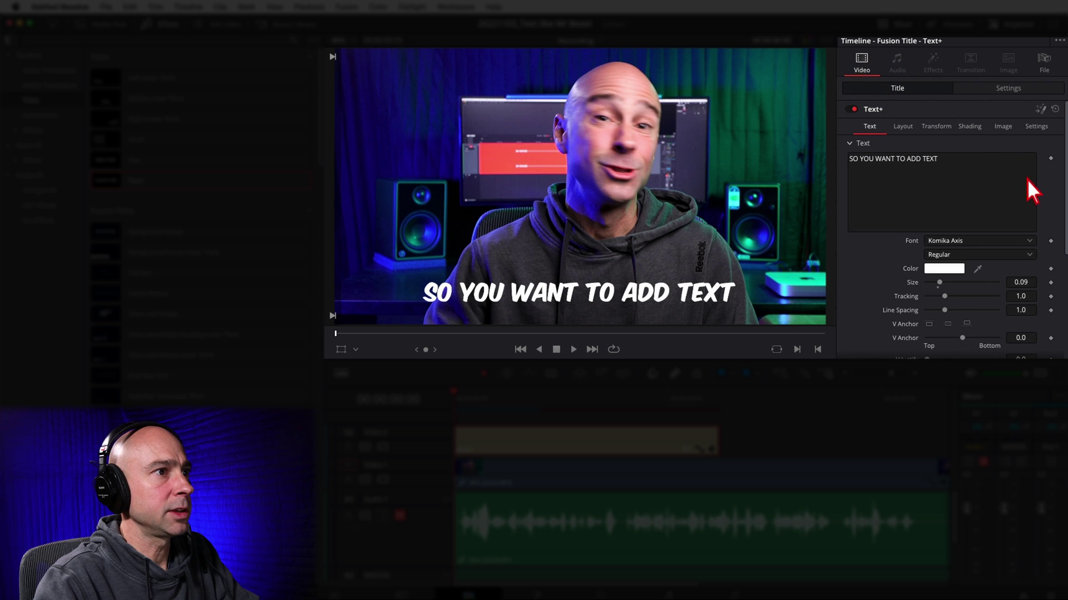
pyautogui.moveTo(940, 286); pyautogui.dragTo(949, 291)
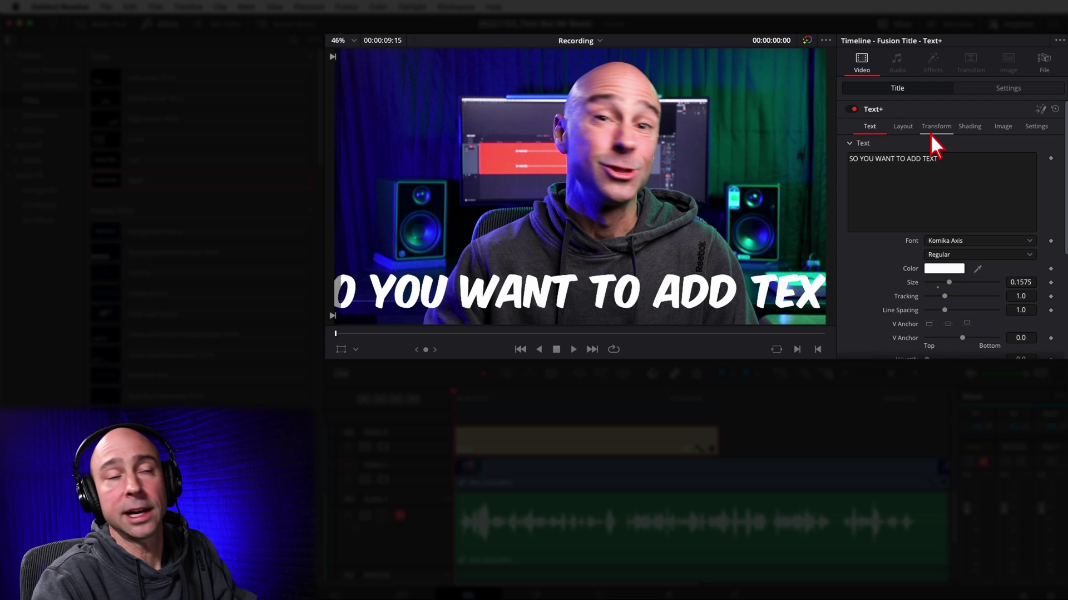
# Enable shading element 2, Red Outline, and set its thickness to 0.0315.
pyautogui.click(963, 127)
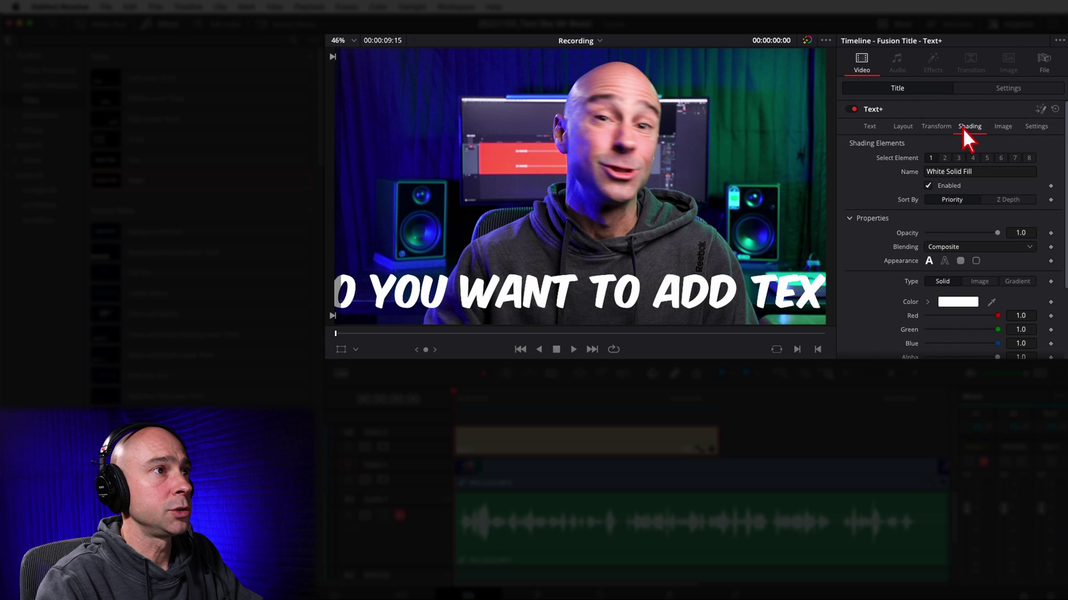
pyautogui.click(945, 159)
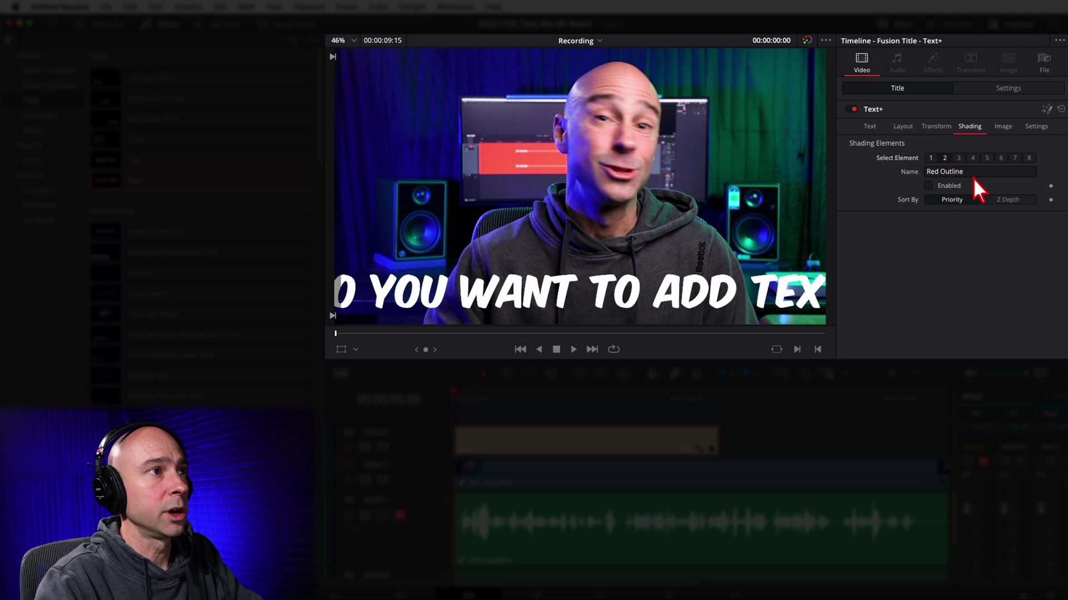
pyautogui.click(928, 187)
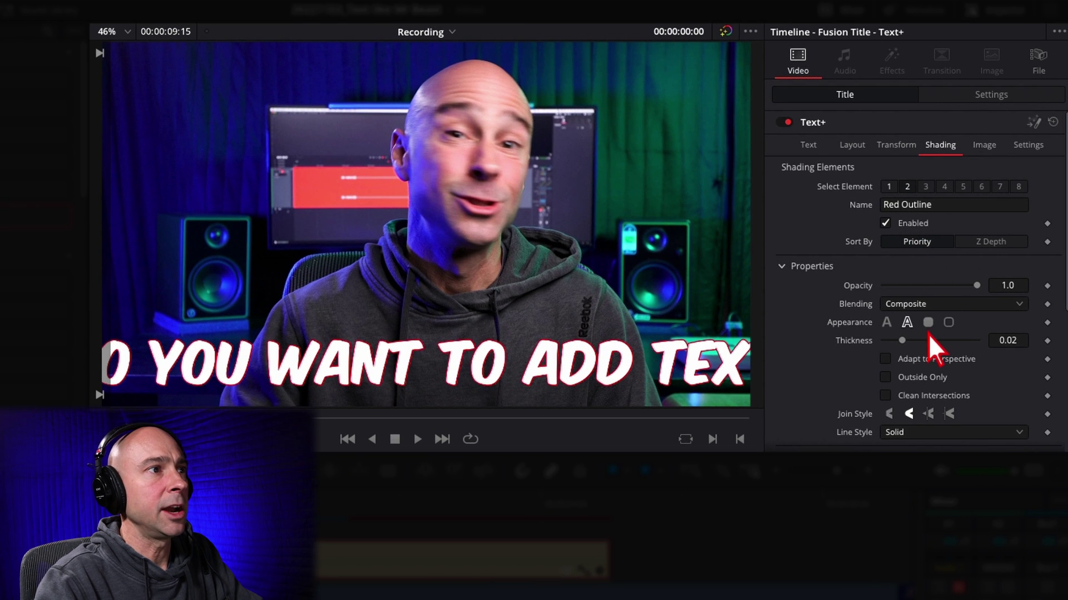
pyautogui.moveTo(902, 341); pyautogui.dragTo(912, 341)
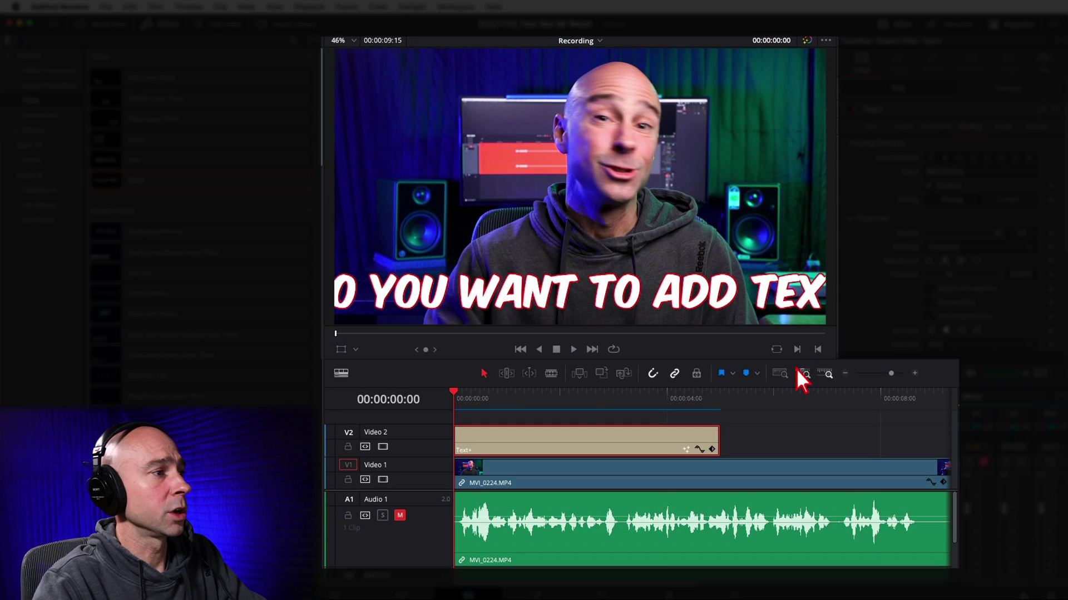
# Turn off Auto Track Selector on V1 and A1, mute A1, and play from the first word.
pyautogui.click(465, 405)
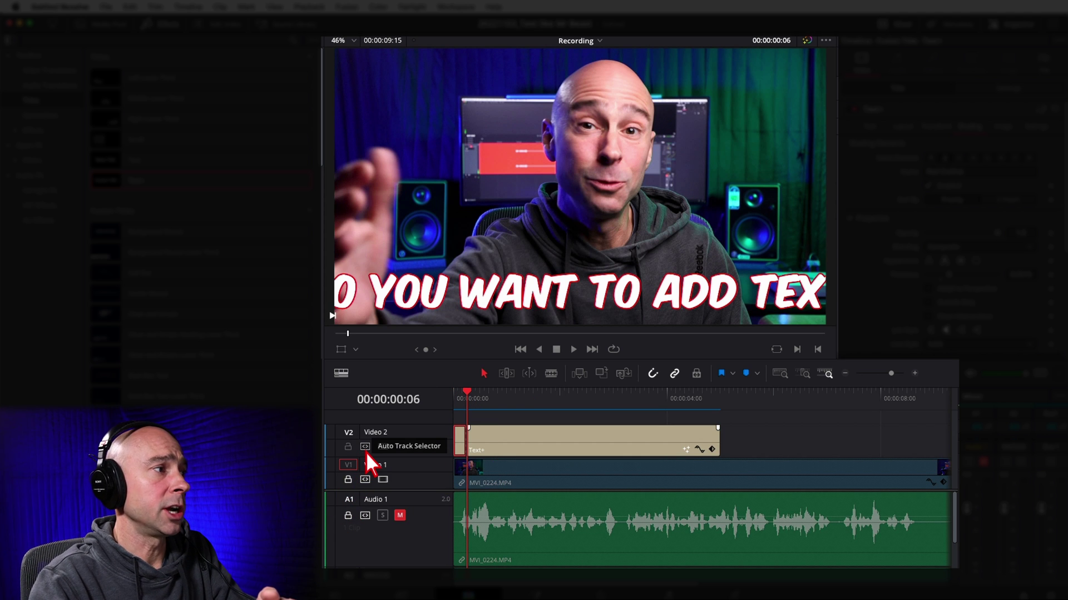
pyautogui.click(364, 480)
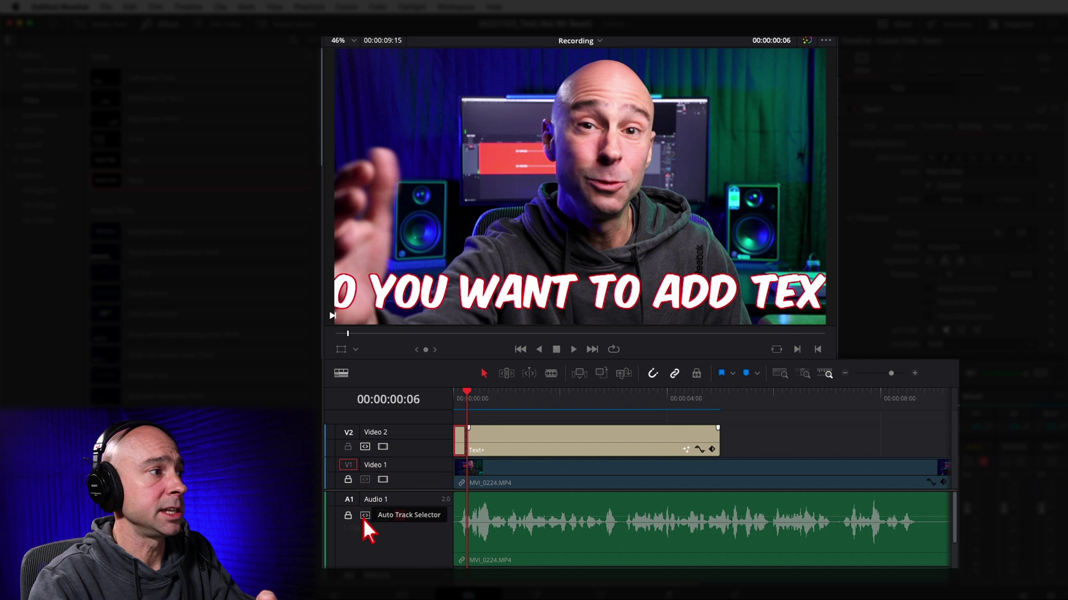
pyautogui.click(364, 515)
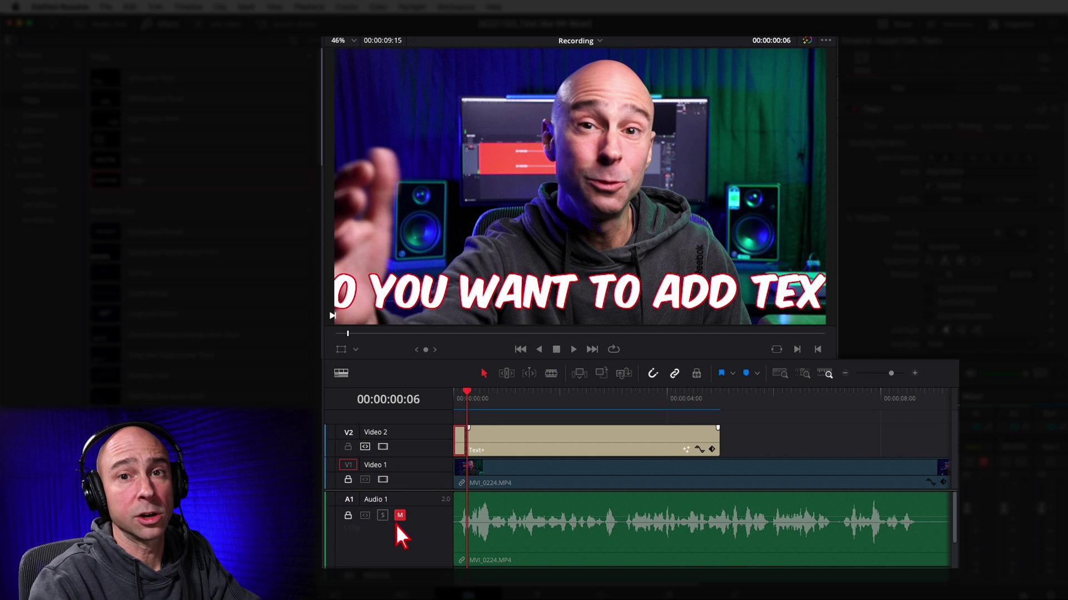
pyautogui.click(399, 515)
pyautogui.press('space')
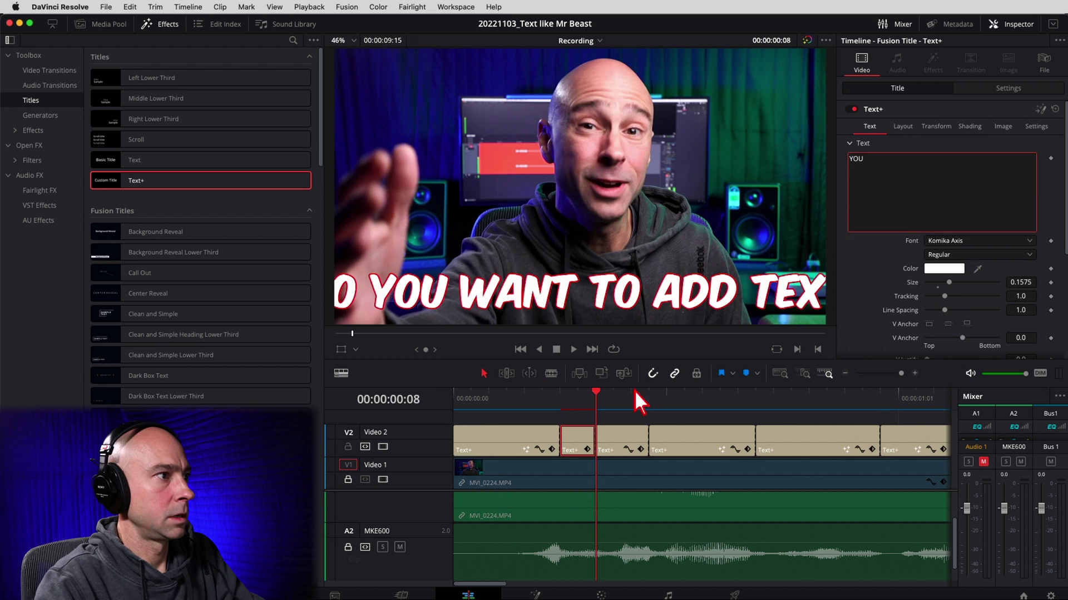
# Delete the leftover long Text+ clip that follows the LIKE caption.
pyautogui.click(695, 410)
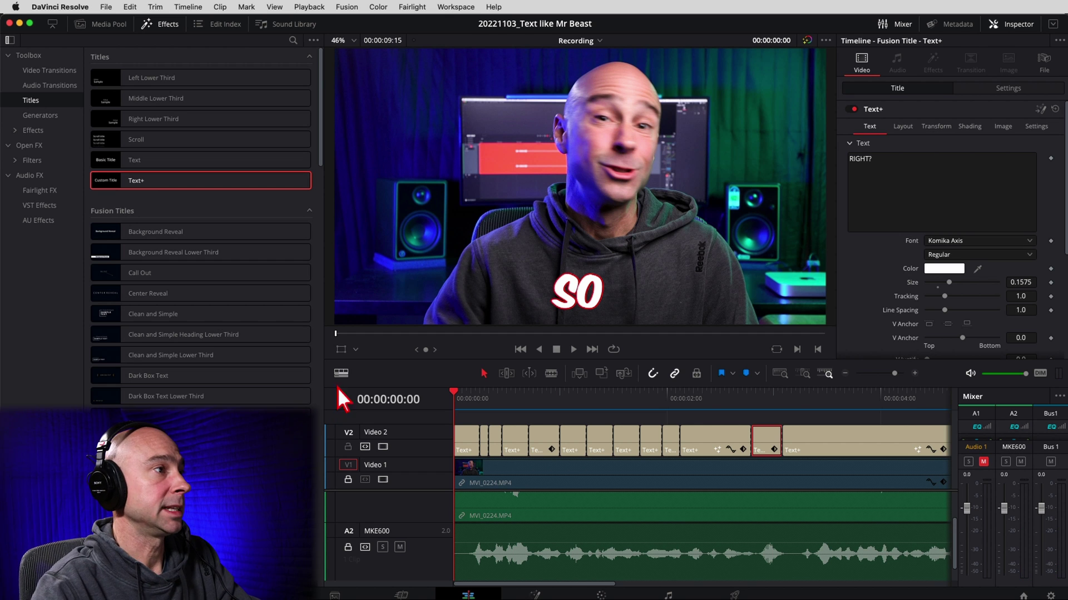
pyautogui.click(799, 439)
pyautogui.press('BackSpace')
# Play back the word captions, select the MR. BEAST caption clip, and return to the timeline start.
pyautogui.press('space')
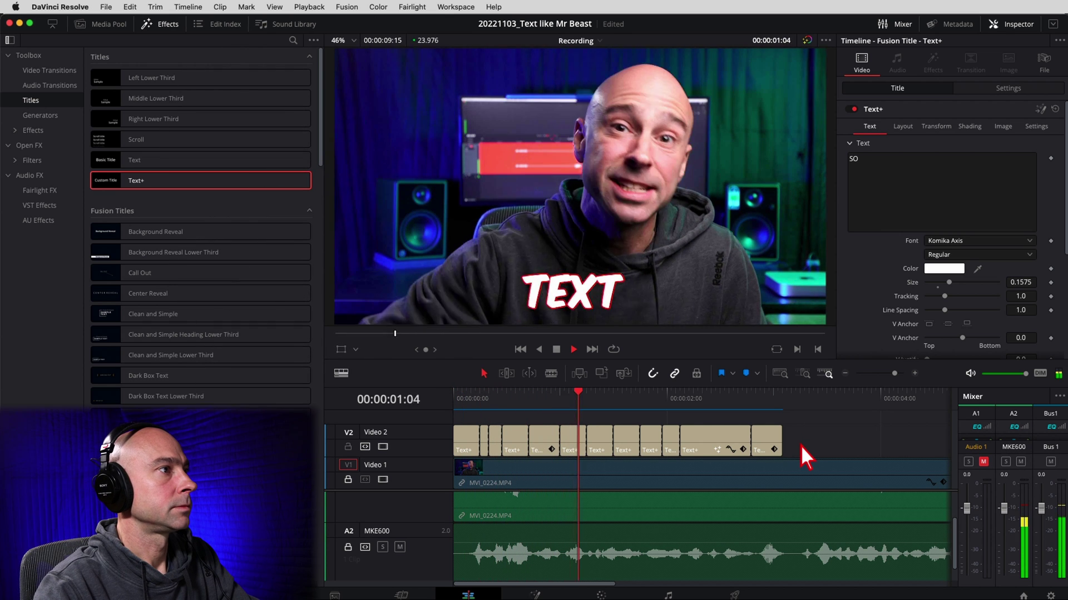
pyautogui.click(685, 448)
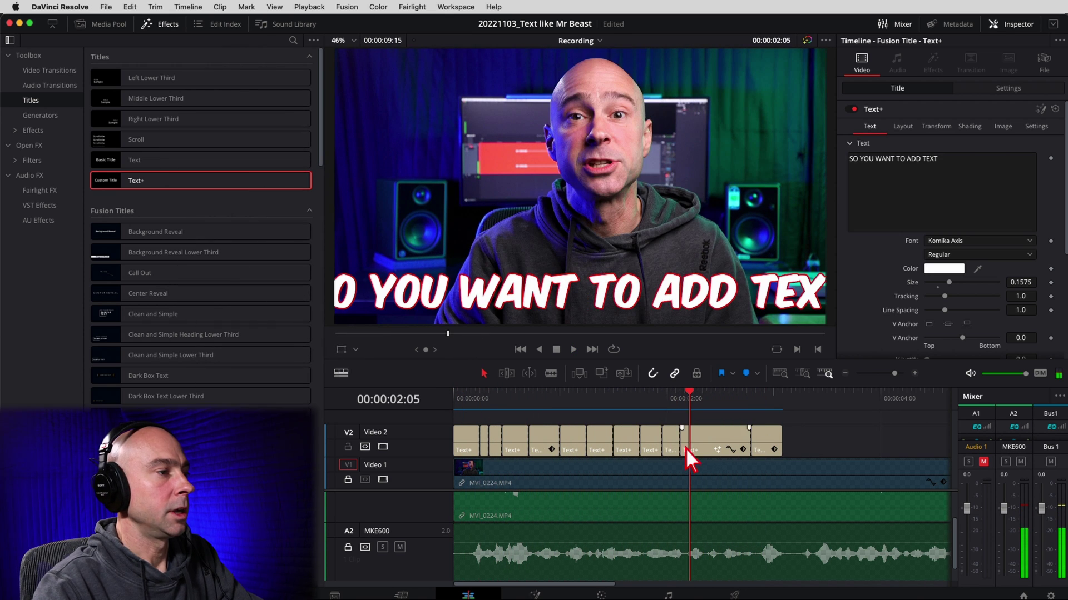
pyautogui.click(672, 439)
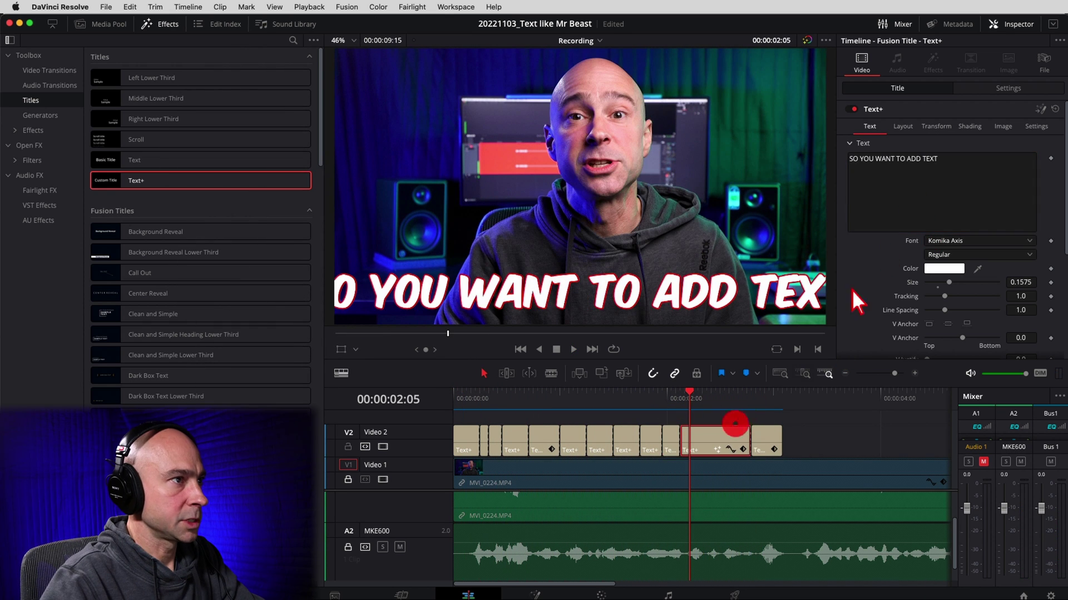
pyautogui.click(919, 176)
pyautogui.press('Home')
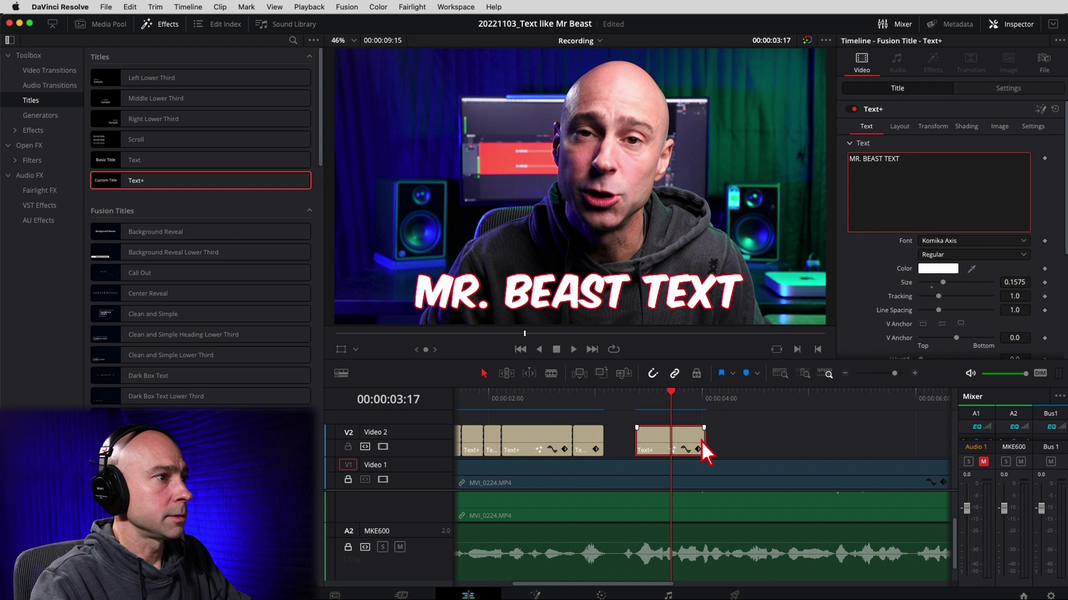
# Extend the MR. BEAST TEXT clip and drag fade-in and fade-out handles at both ends.
pyautogui.moveTo(703, 441); pyautogui.dragTo(786, 447)
pyautogui.moveTo(638, 429); pyautogui.dragTo(670, 429)
pyautogui.moveTo(788, 428); pyautogui.dragTo(767, 433)
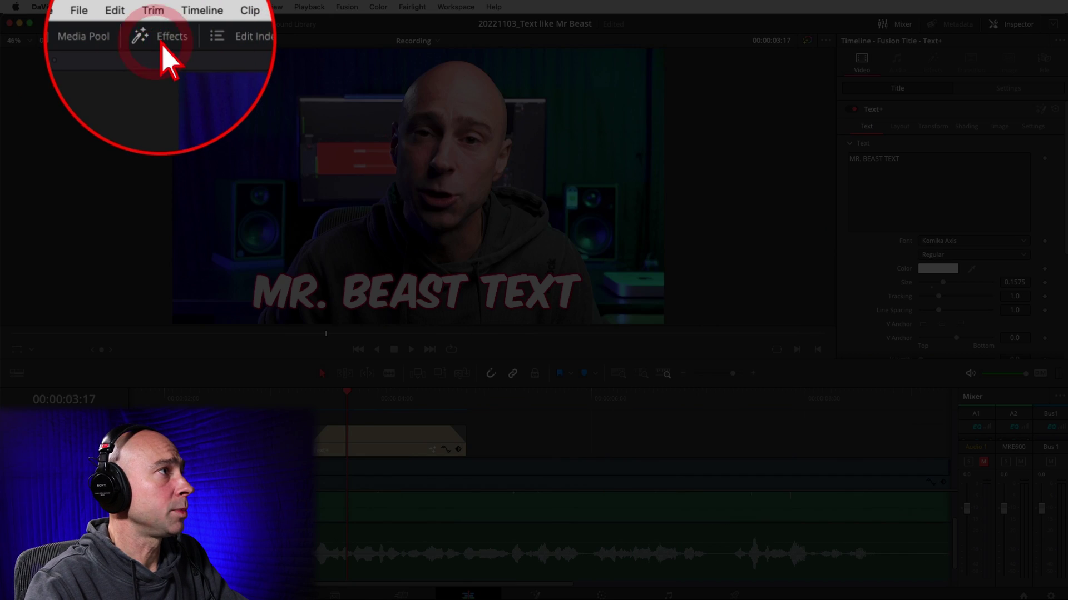
# Drag the Waviness filter from Open FX > Filters onto the MR. BEAST TEXT clip.
pyautogui.click(28, 160)
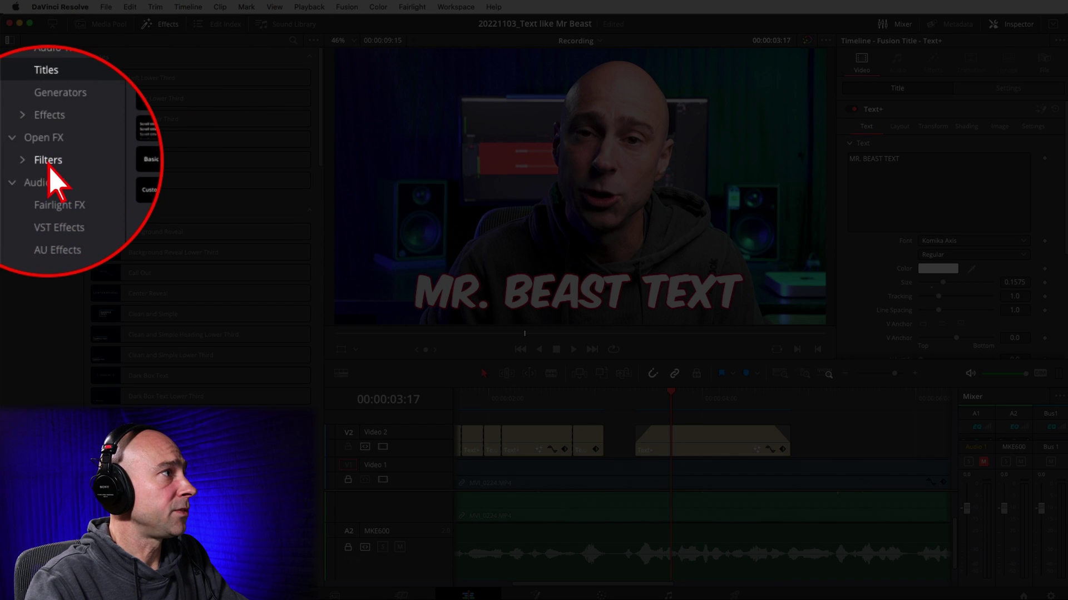
pyautogui.scroll(-15, 173, 204)
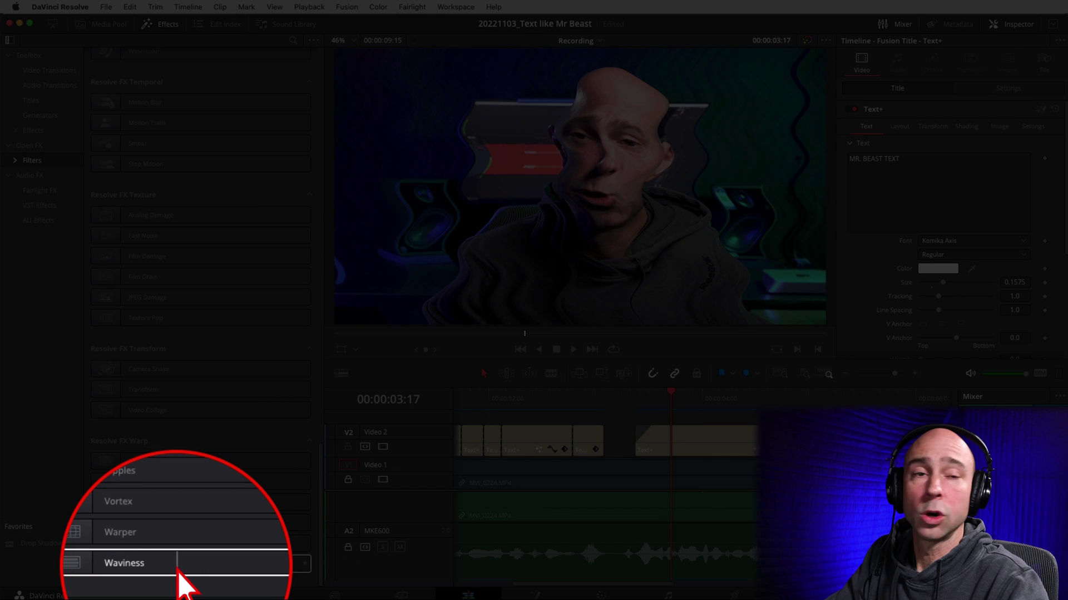
pyautogui.moveTo(177, 568); pyautogui.dragTo(714, 439)
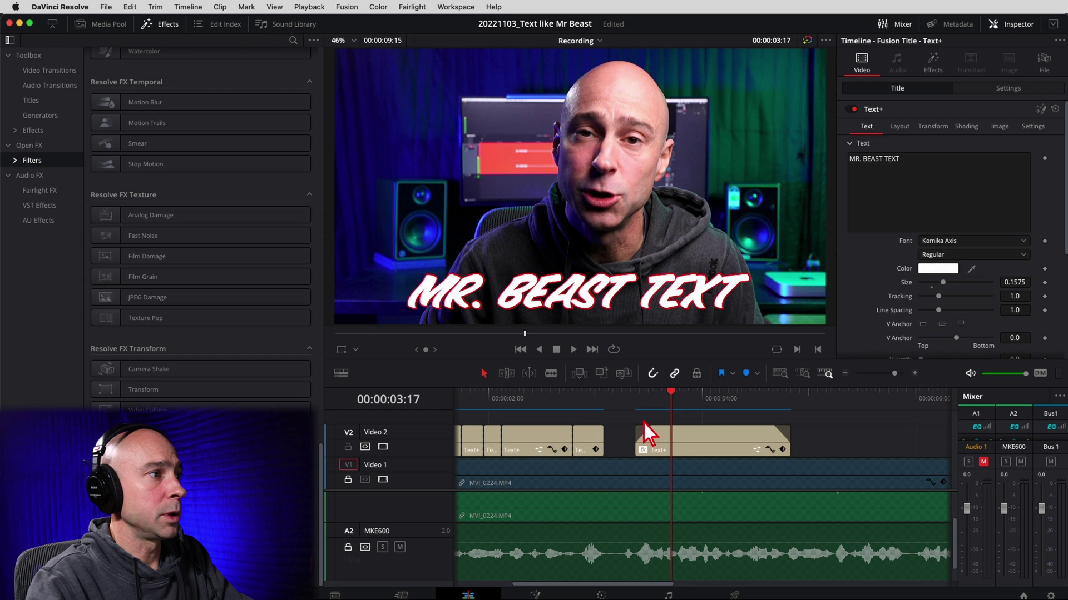
# Play back the wavy caption, then select the caption clip to edit its settings.
pyautogui.click(637, 402)
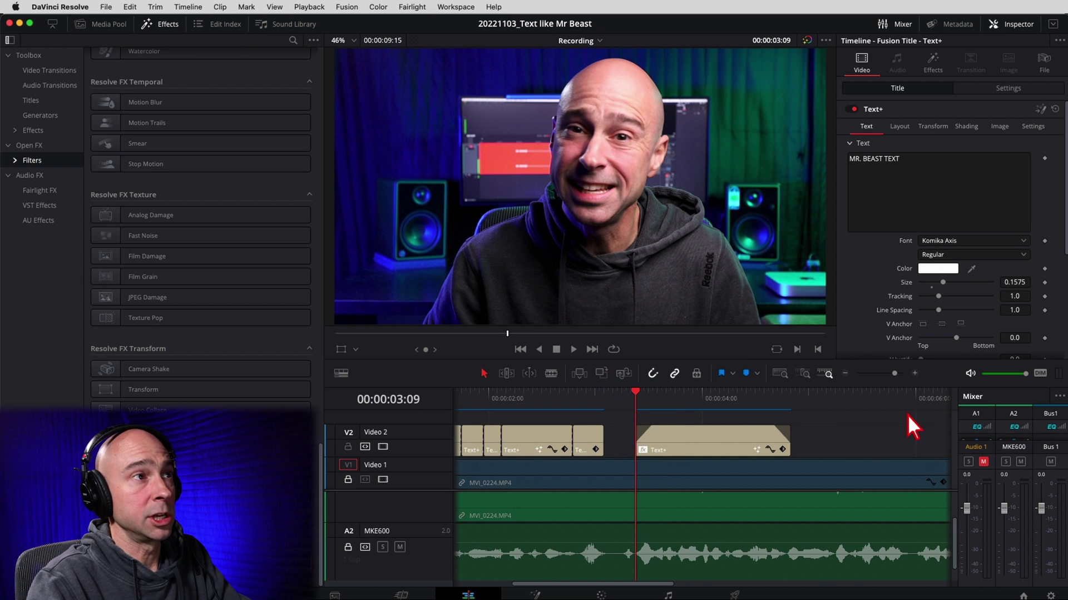
pyautogui.press('space')
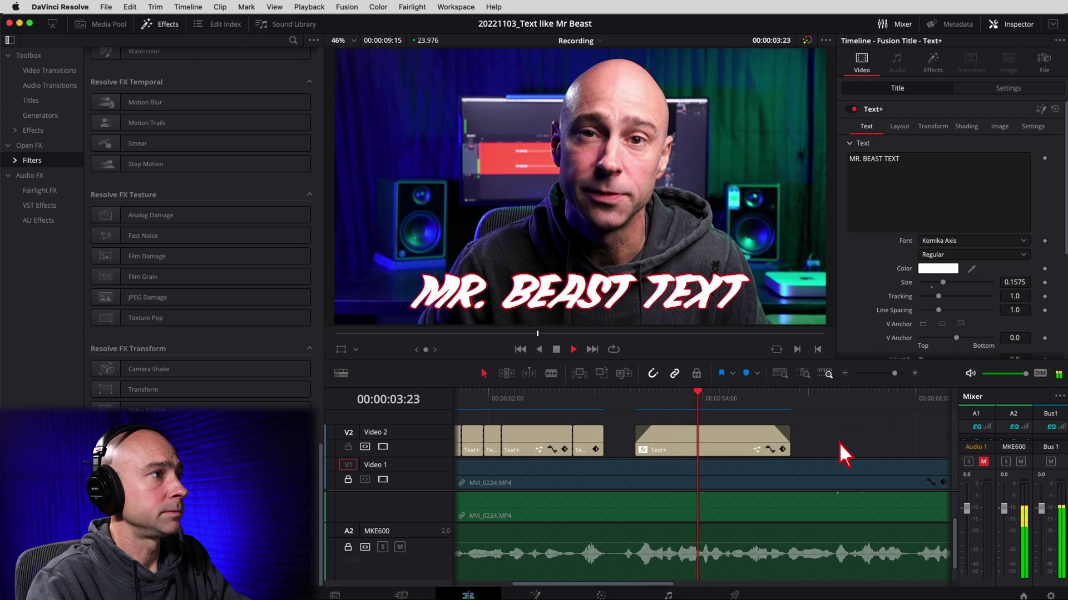
pyautogui.click(689, 405)
pyautogui.click(707, 443)
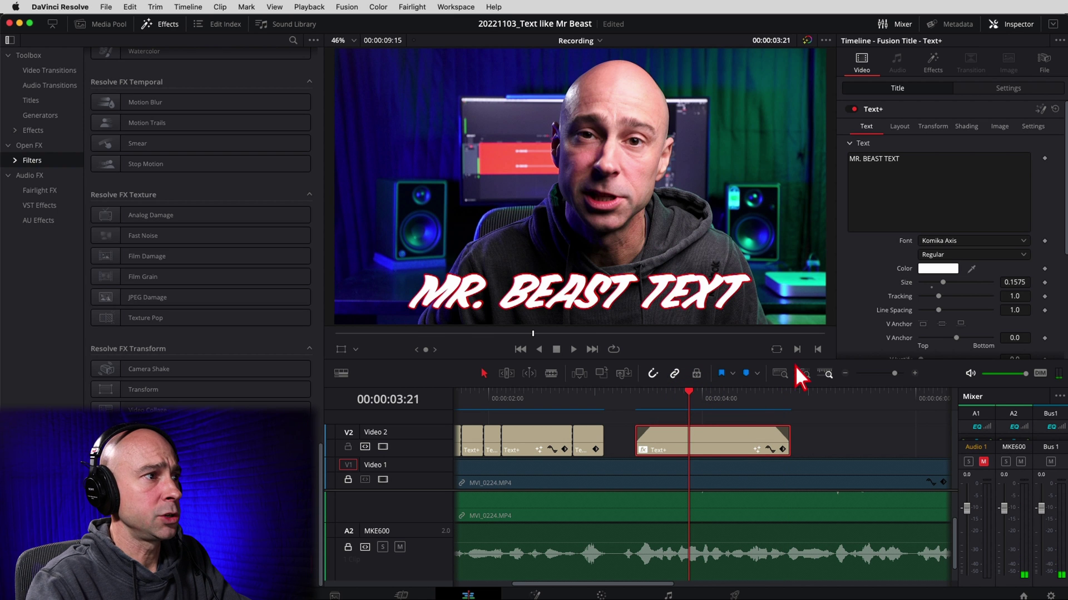
# Lower the caption's Waviness to Scale 19.4, Speed 0.140 and Strength 13.2.
pyautogui.click(923, 71)
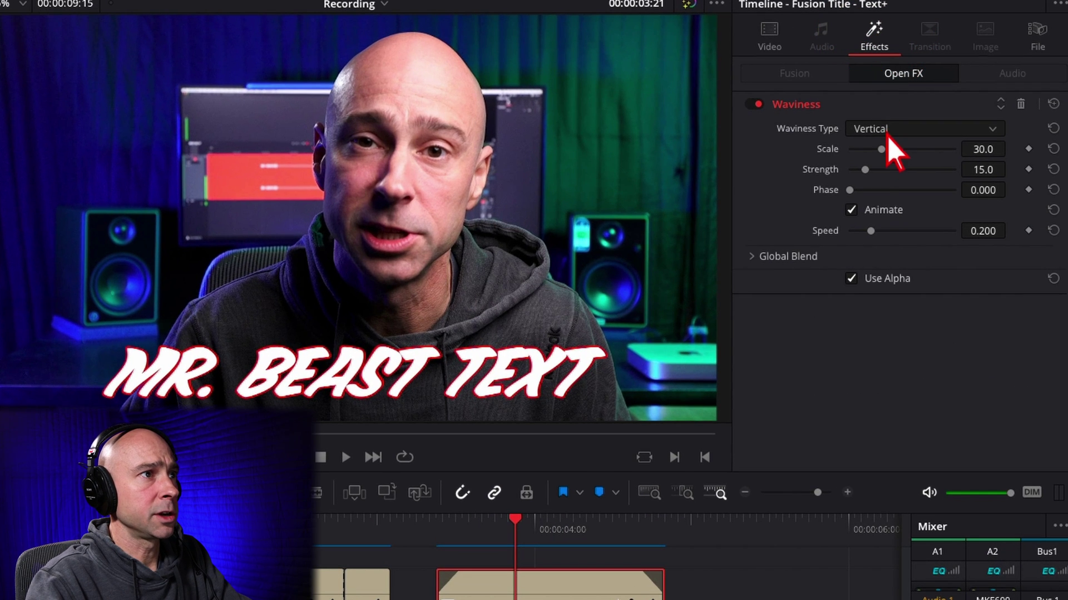
pyautogui.moveTo(939, 140); pyautogui.dragTo(871, 157)
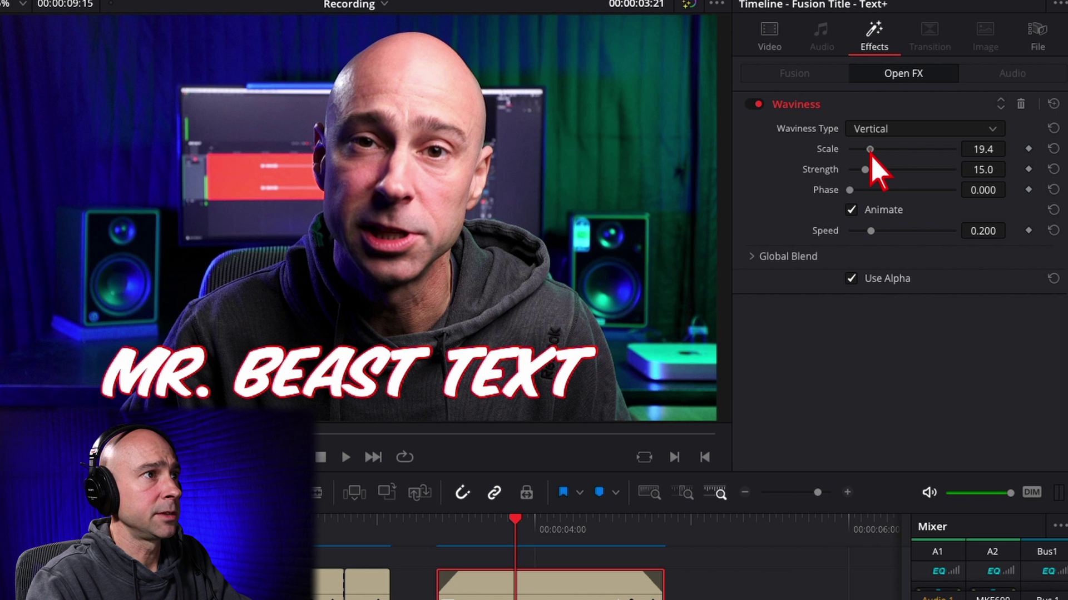
pyautogui.moveTo(872, 235); pyautogui.dragTo(864, 237)
pyautogui.moveTo(864, 169); pyautogui.dragTo(867, 178)
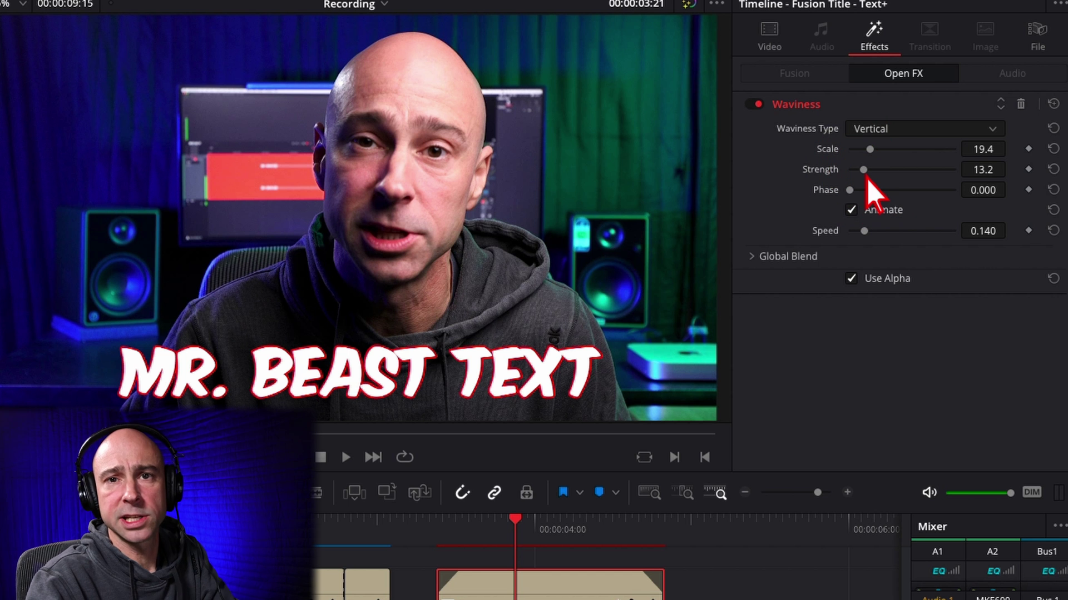
# Play back the subtler wave from before the caption and nudge the wave phase slightly.
pyautogui.click(412, 533)
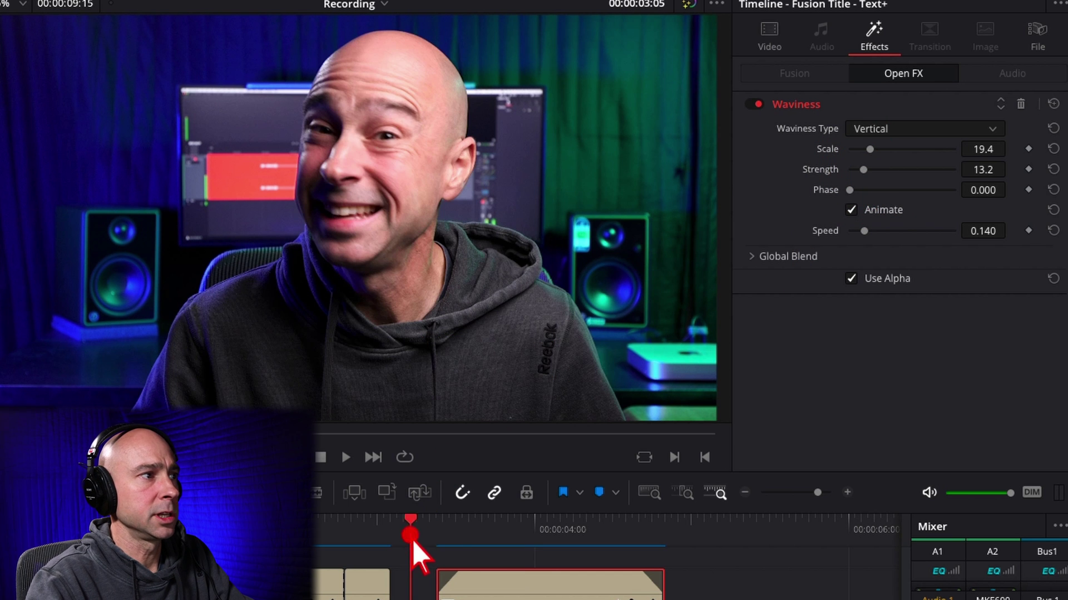
pyautogui.press('space')
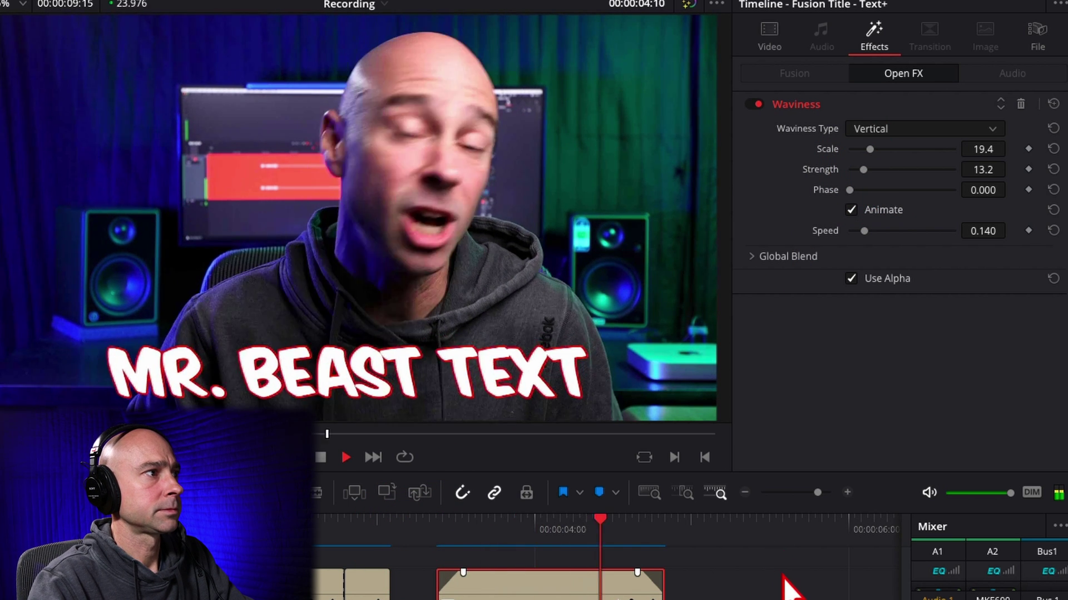
pyautogui.press('space')
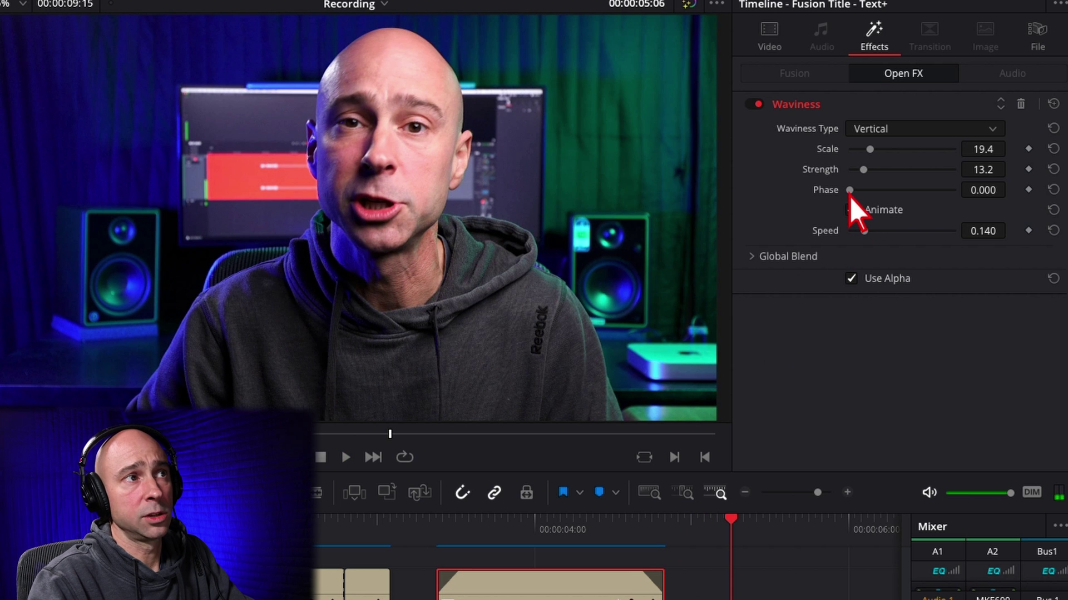
pyautogui.moveTo(850, 195); pyautogui.dragTo(843, 196)
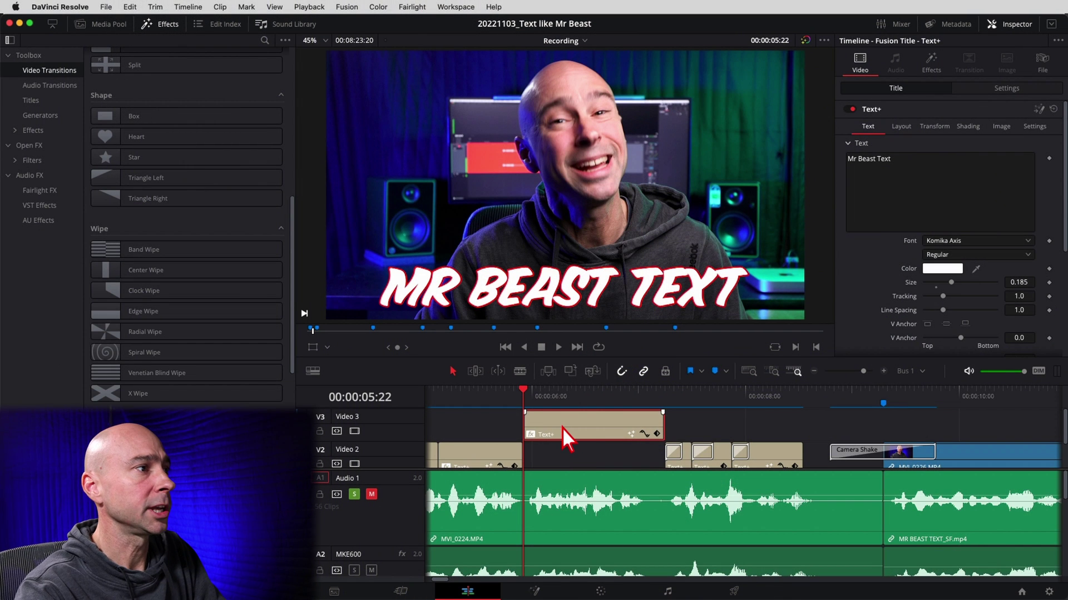
# Preview the Mr Beast Text caption's current Waviness animation.
pyautogui.click(932, 65)
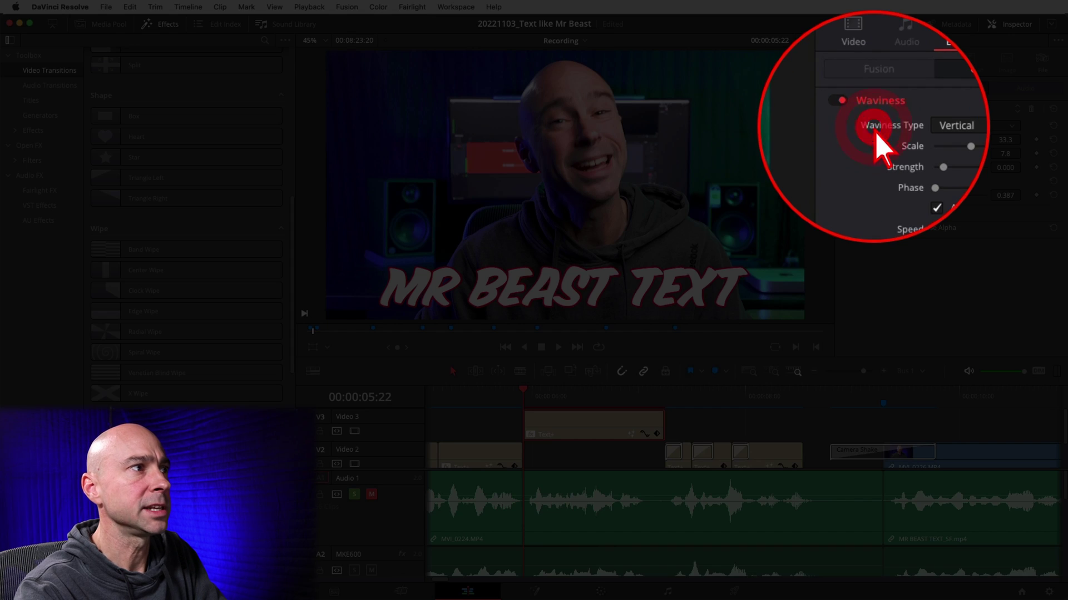
pyautogui.press('space')
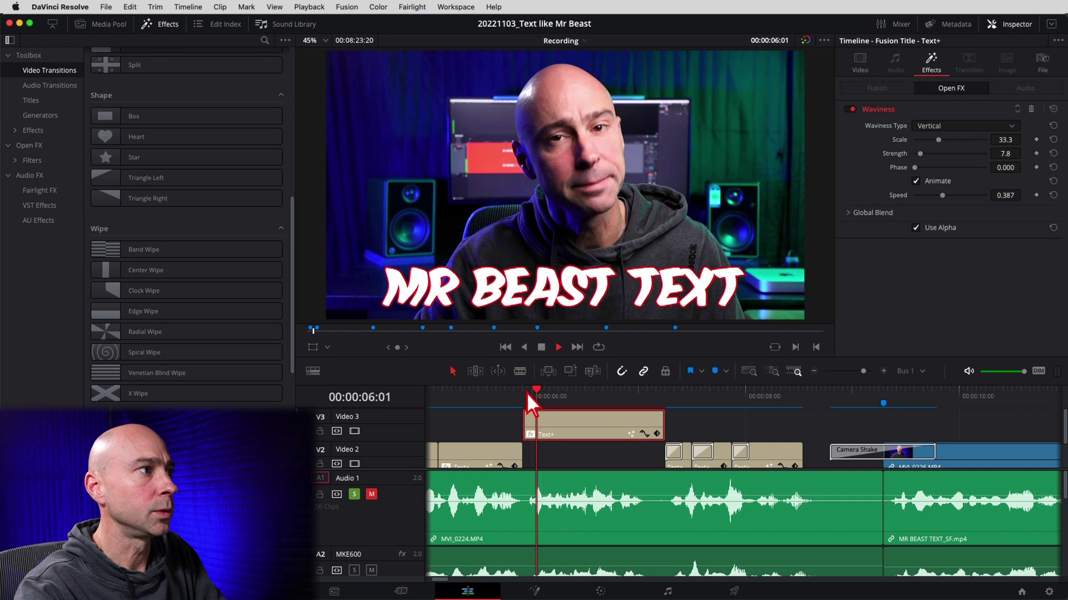
pyautogui.press('space')
# Set the Waviness Type to Horizontal and play the caption to check the horizontal wave.
pyautogui.click(537, 394)
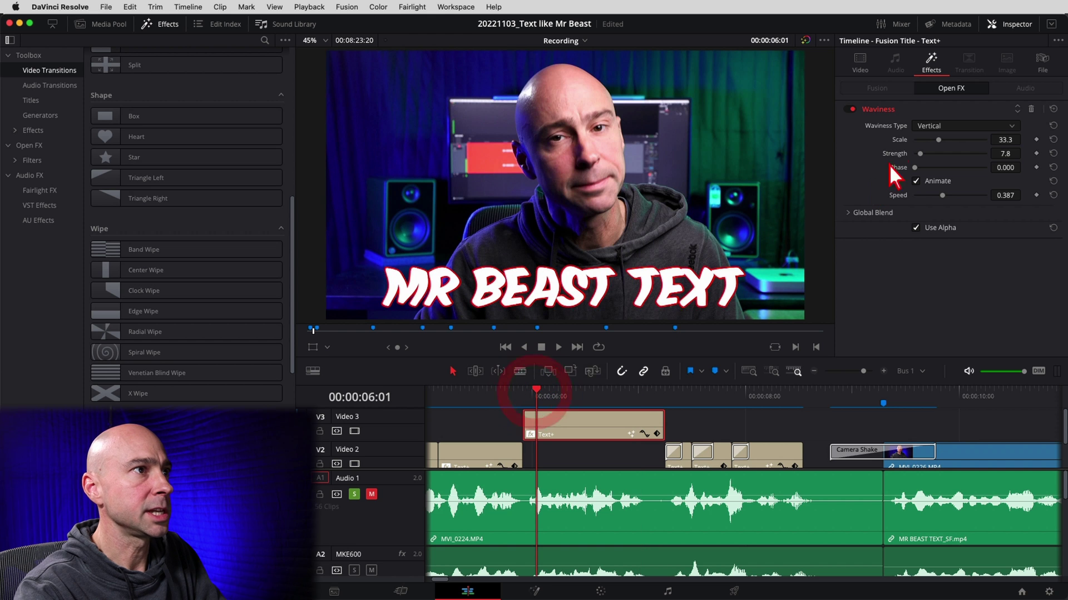
pyautogui.click(924, 129)
pyautogui.click(923, 149)
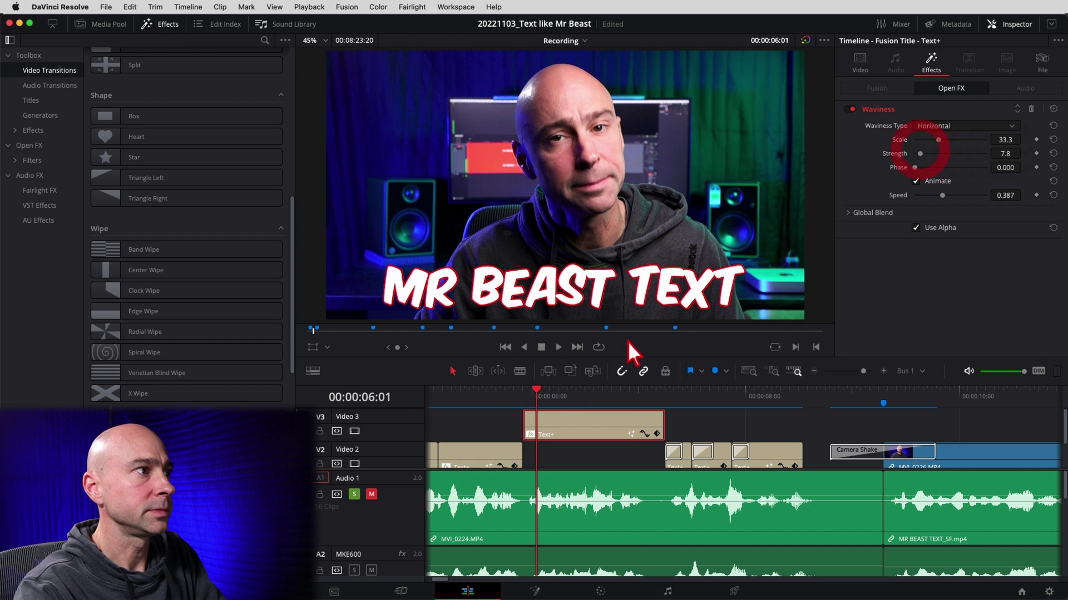
pyautogui.click(524, 396)
pyautogui.press('space')
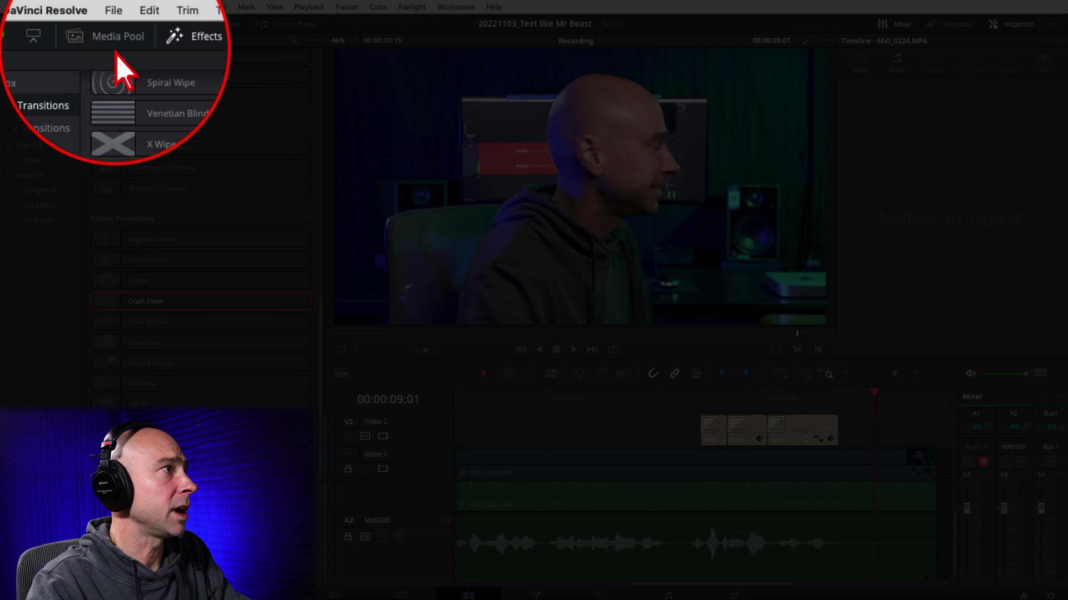
# Add Crash Zoom to the third caption's start and place a copy of the caption further along the track.
pyautogui.click(80, 114)
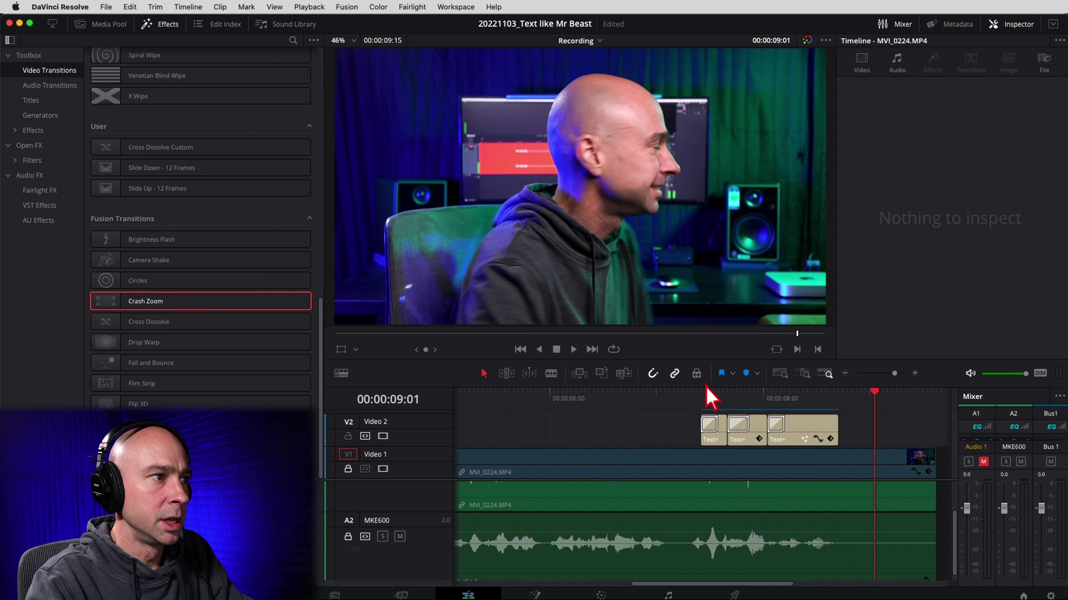
pyautogui.click(802, 432)
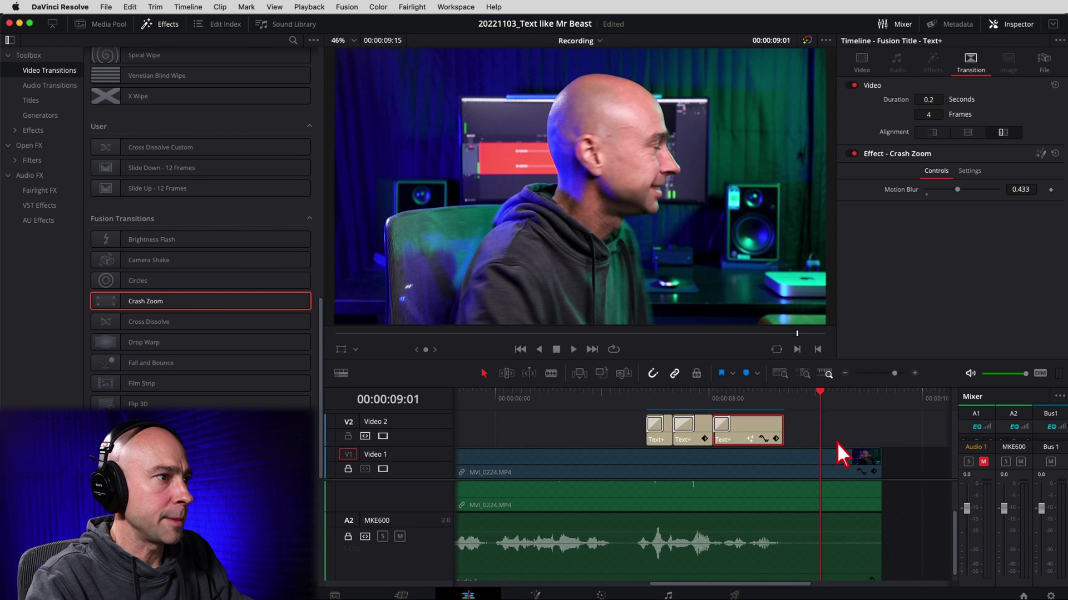
pyautogui.hscroll(1, 779, 434)
pyautogui.moveTo(745, 429); pyautogui.dragTo(844, 428)
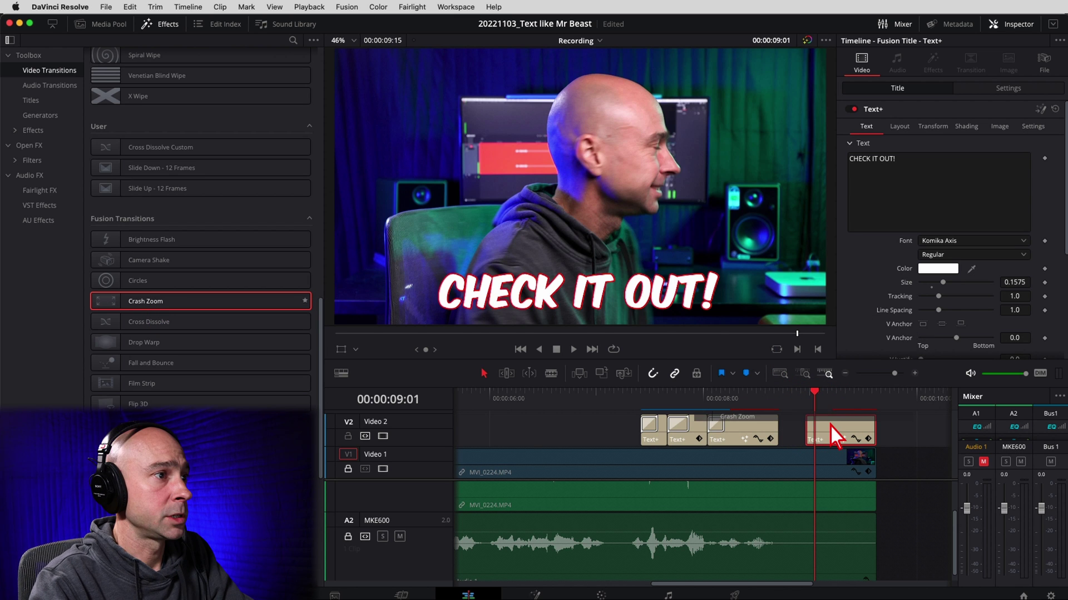
pyautogui.click(819, 426)
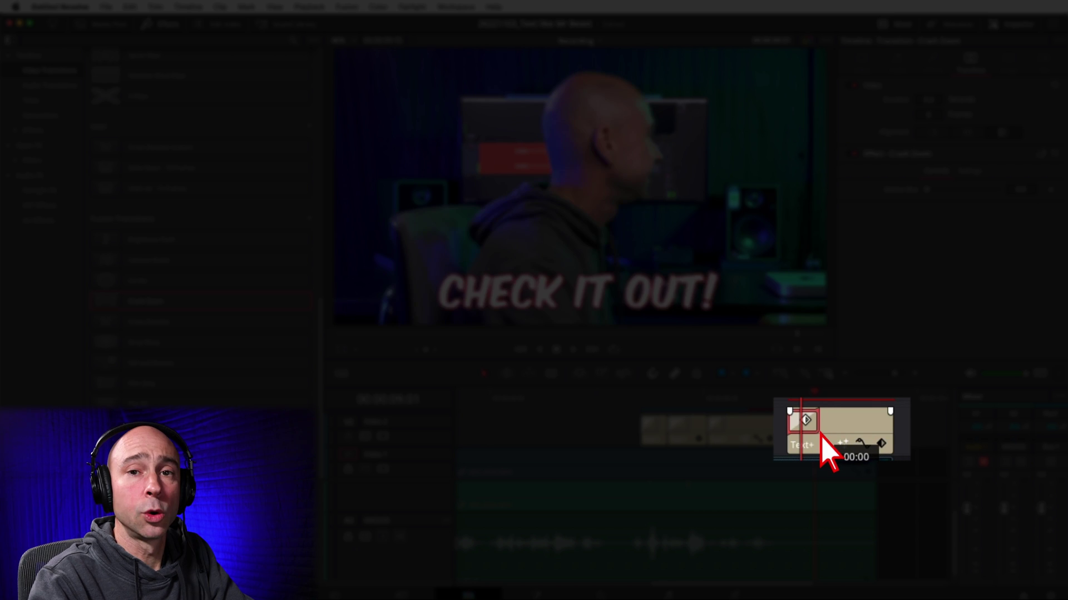
# Select the CHECK IT OUT! caption's Crash Zoom and preview its pop-in.
pyautogui.click(826, 434)
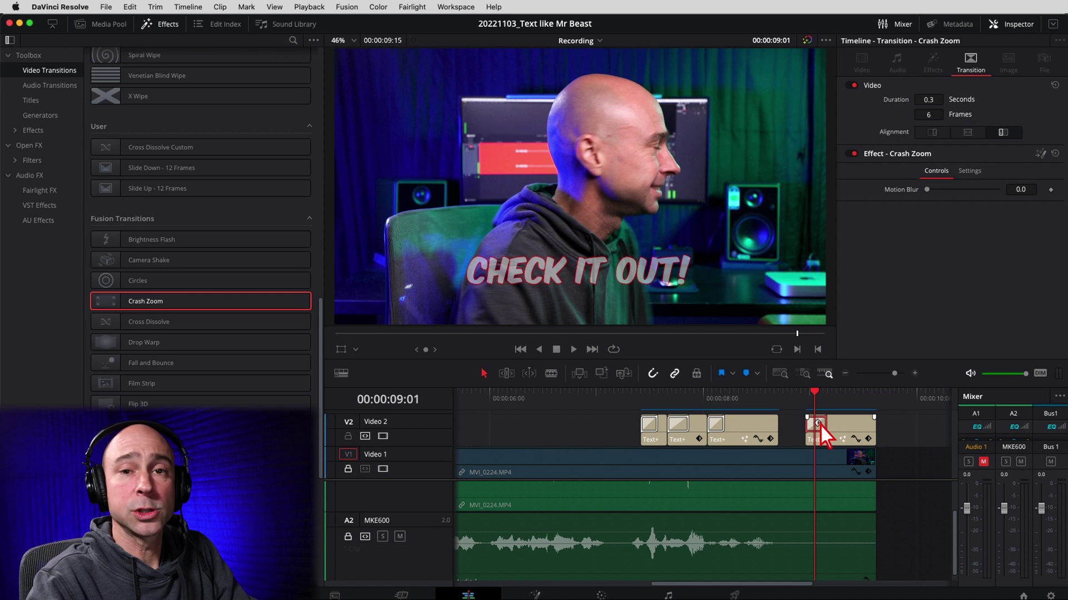
pyautogui.click(805, 407)
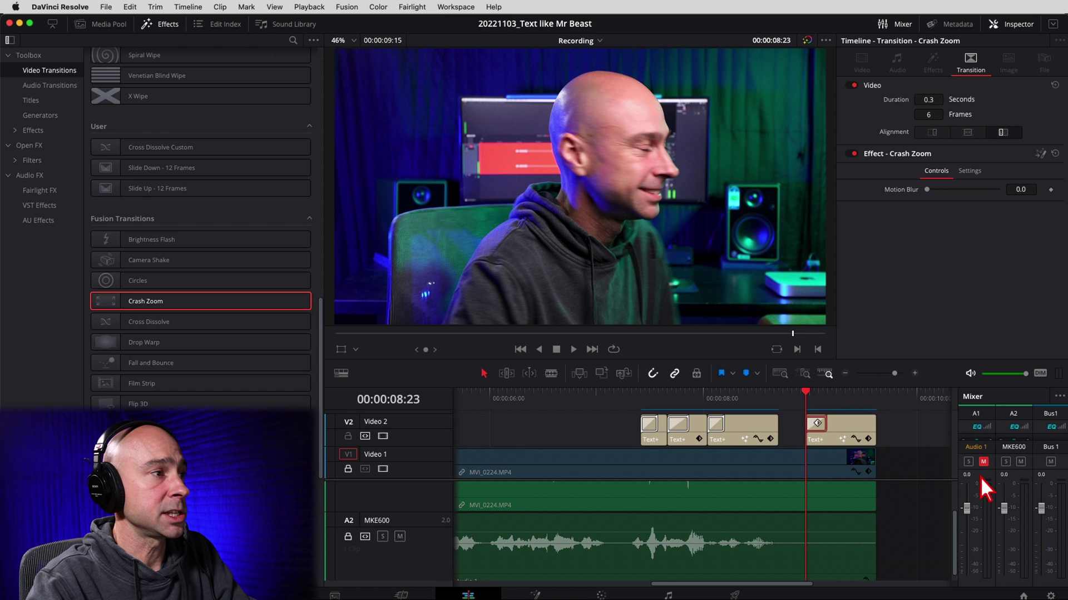
pyautogui.press('space')
pyautogui.press('space')
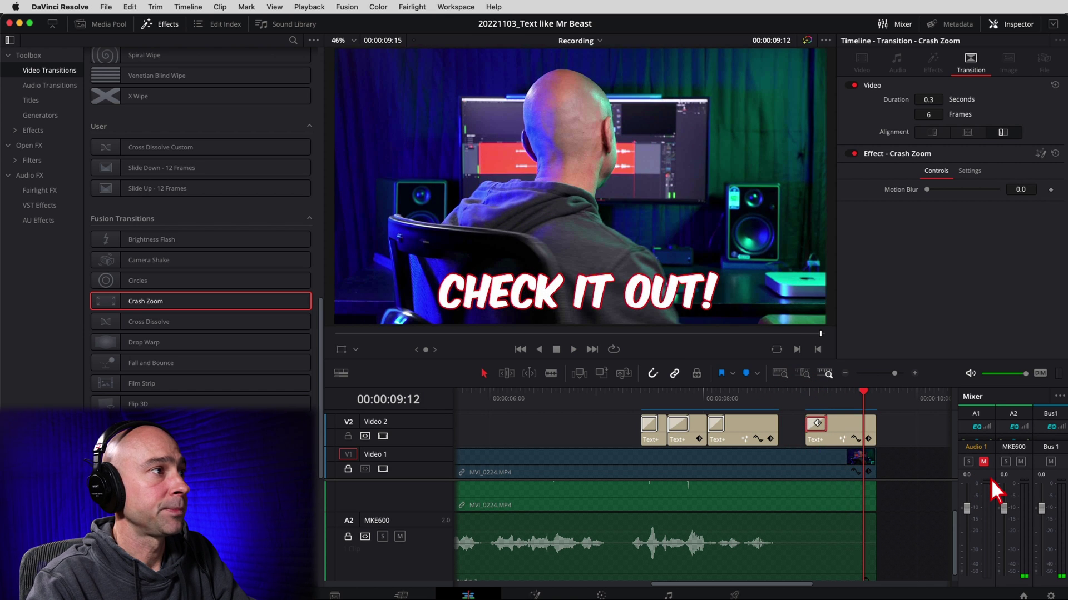
# Retime the Crash Zoom, trying it longer, then settle on 7 frames (0.3 s), previewing each.
pyautogui.moveTo(826, 428); pyautogui.dragTo(846, 430)
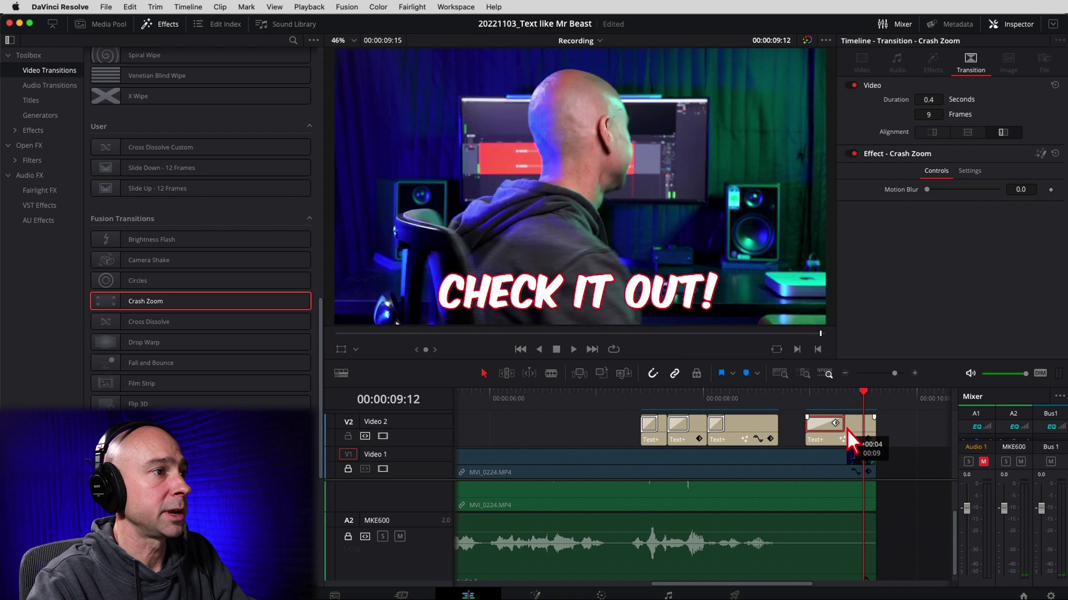
pyautogui.click(803, 408)
pyautogui.press('space')
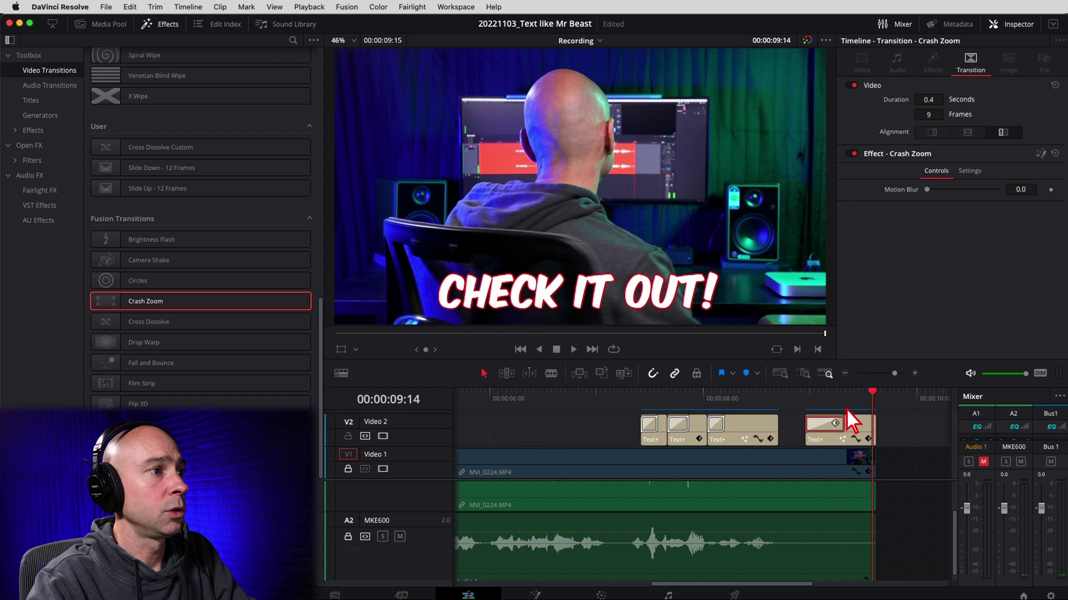
pyautogui.moveTo(843, 425)
pyautogui.mouseDown()
pyautogui.moveTo(819, 425)
pyautogui.moveTo(835, 429)
pyautogui.mouseUp()
pyautogui.click(805, 405)
pyautogui.press('space')
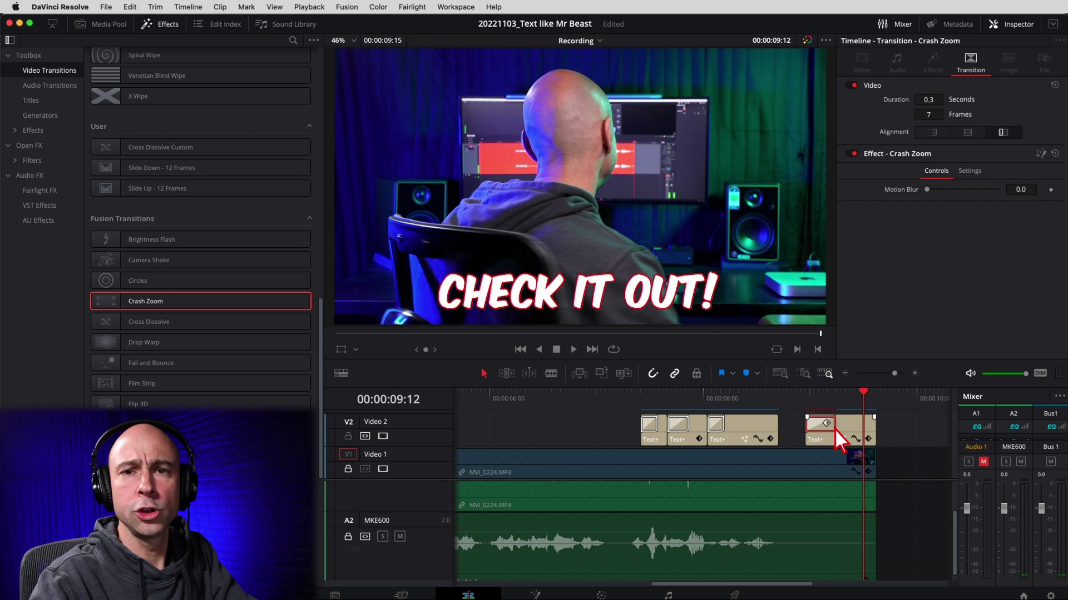